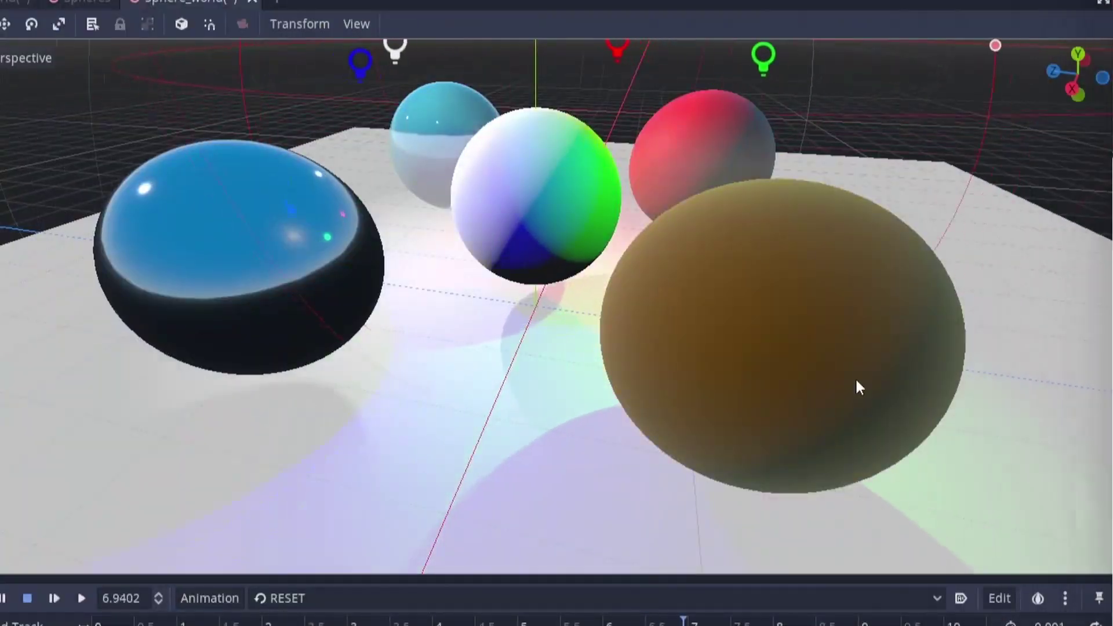
- Bring up the Godot editor with Spheres.tscn showing five plain spheres in the 3D view
click(855, 378)
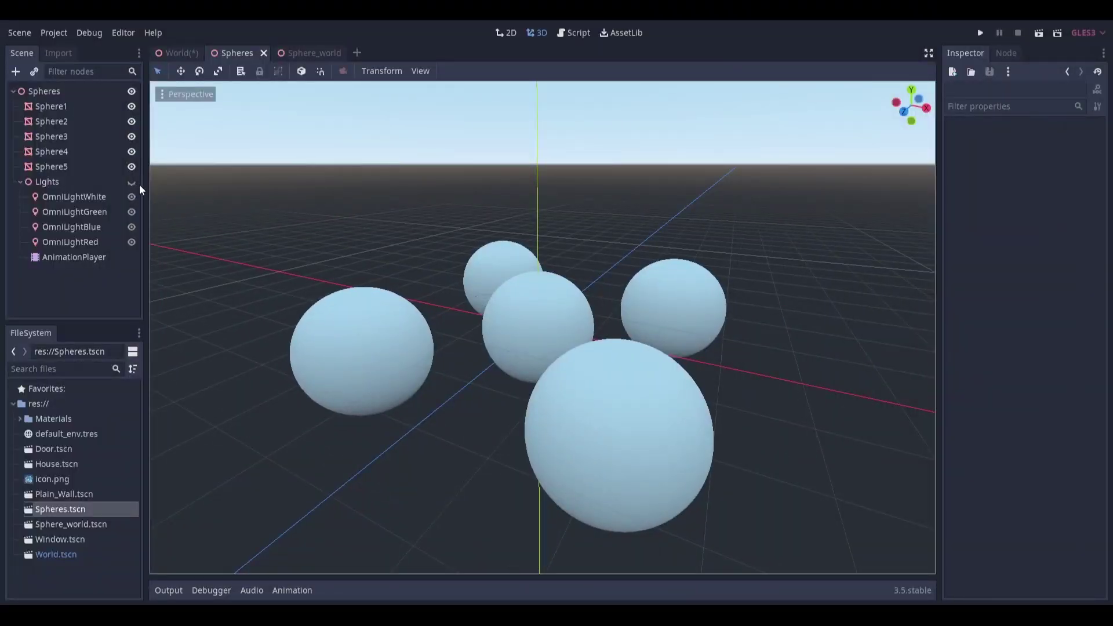
- Toggle the Lights node's visibility so the four coloured omni lights tint the spheres
click(132, 183)
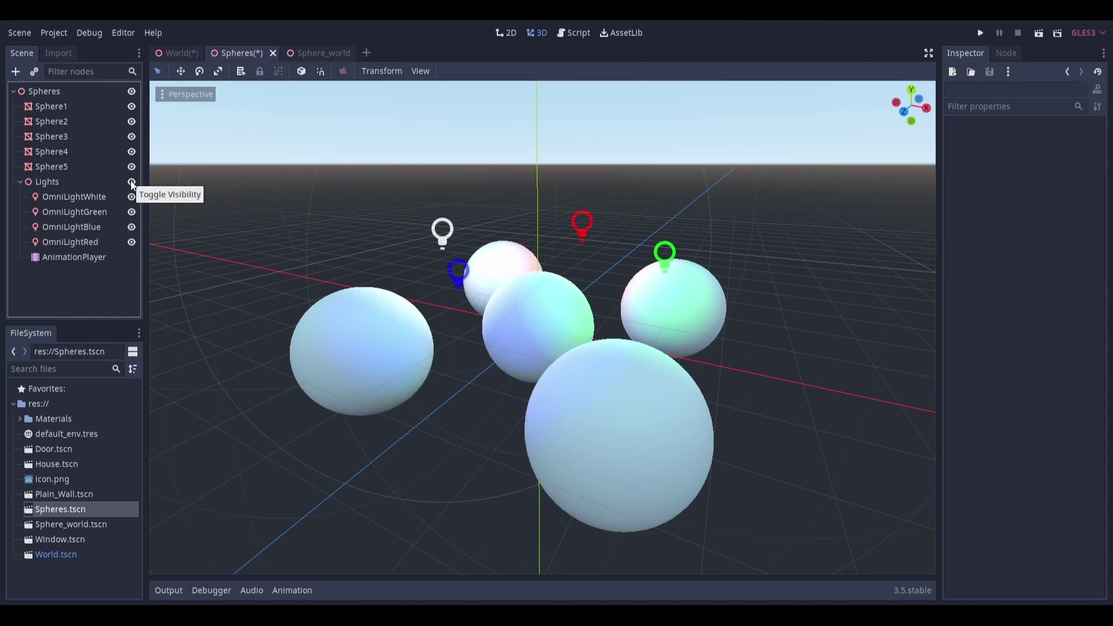
click(132, 182)
click(131, 181)
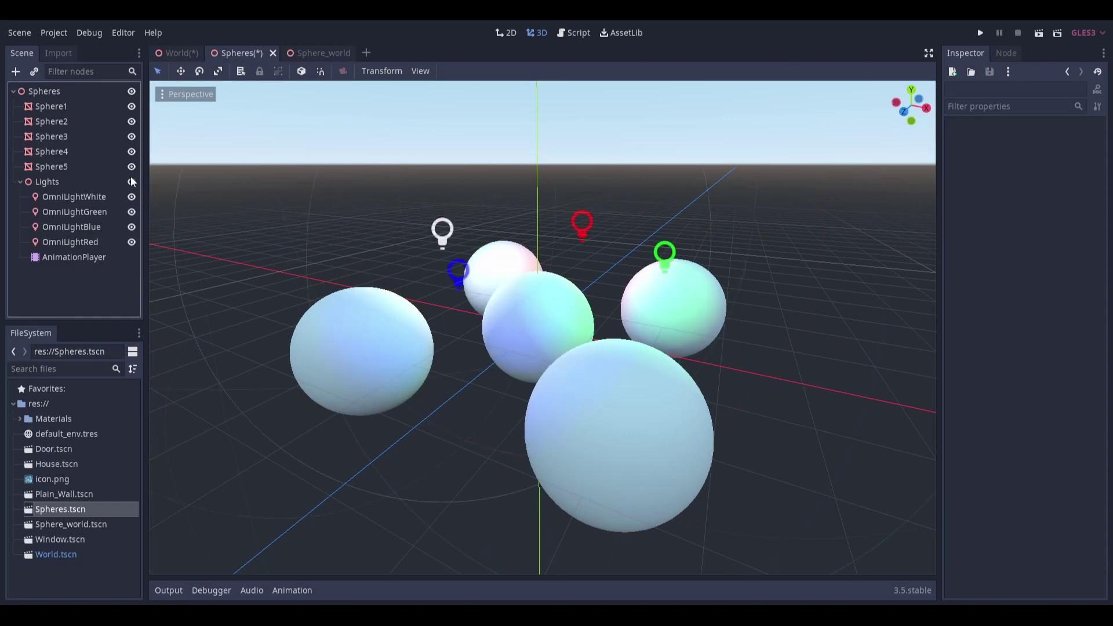
click(132, 182)
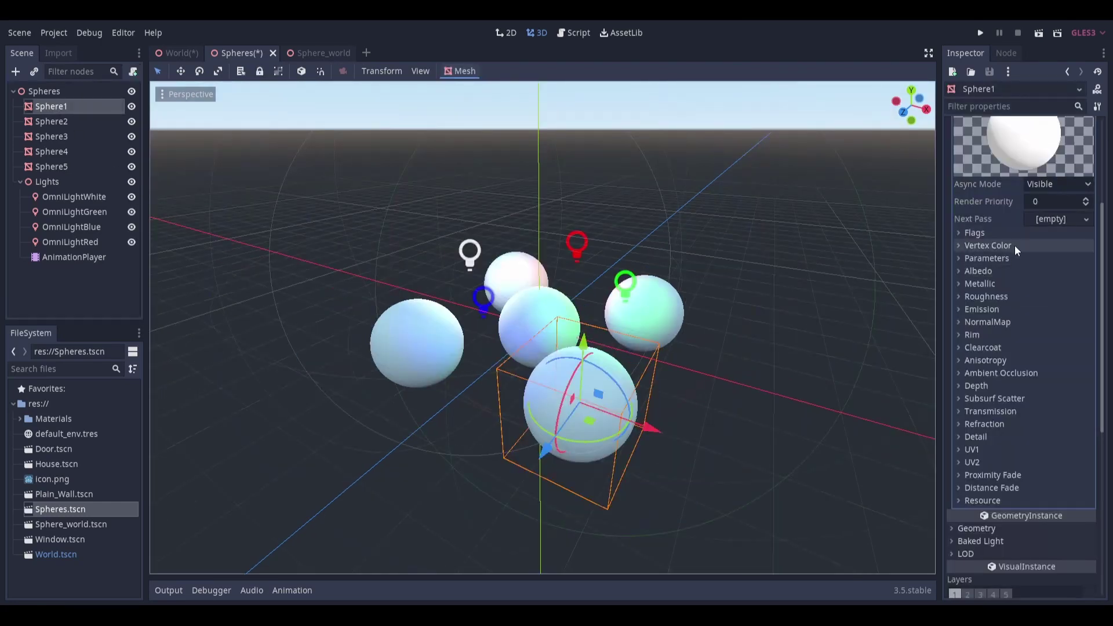
- In Sphere1's material, check Parameters with SchlickGGX specular kept, then expand Albedo
click(1015, 246)
click(1014, 245)
click(1012, 260)
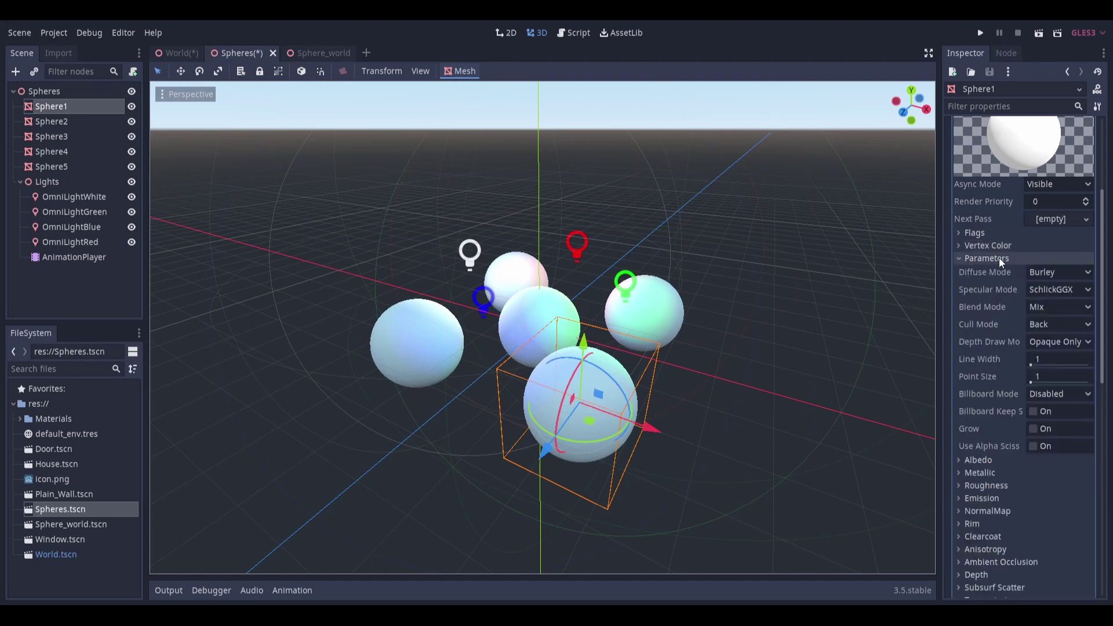
click(1035, 289)
click(1036, 289)
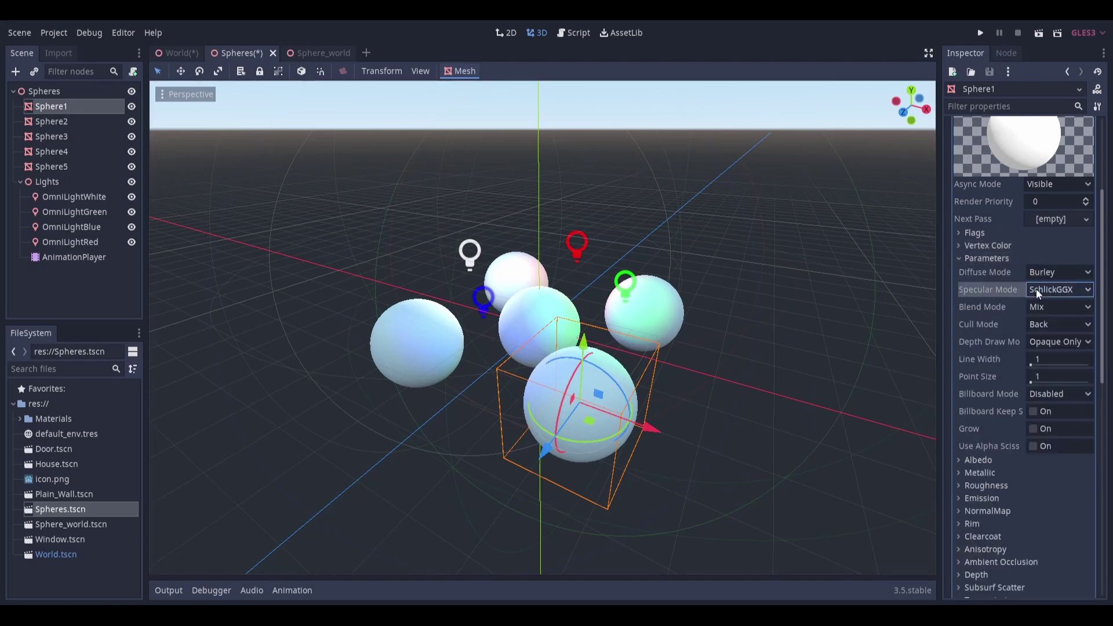
click(978, 259)
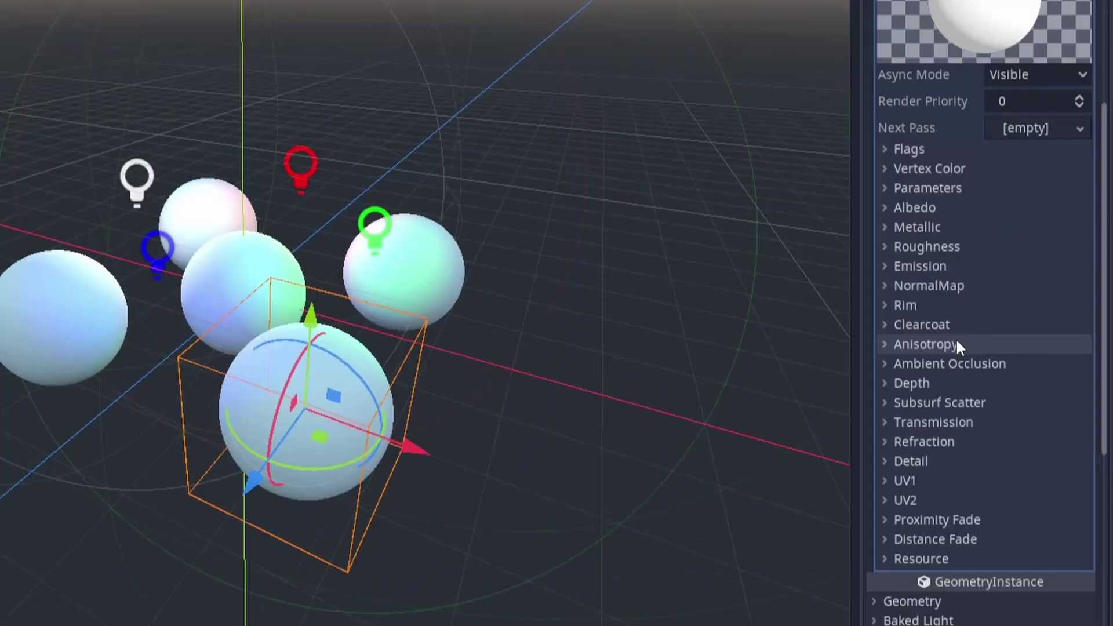
click(1018, 271)
- Set Sphere1's albedo colour to grey 8c8c8c
click(1015, 229)
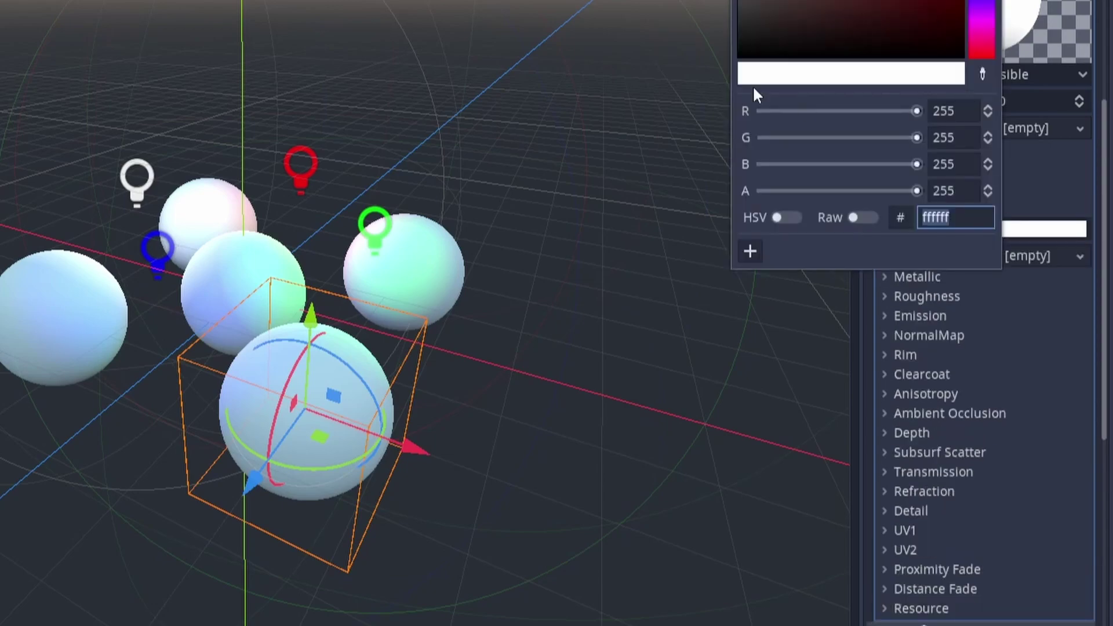
click(738, 1)
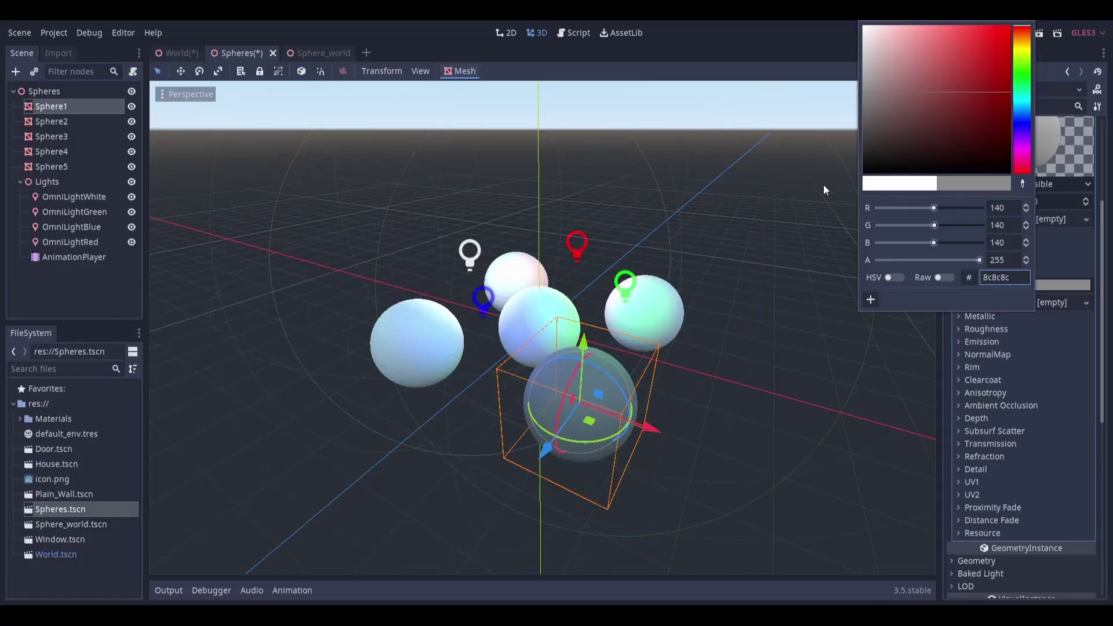
click(826, 317)
click(560, 442)
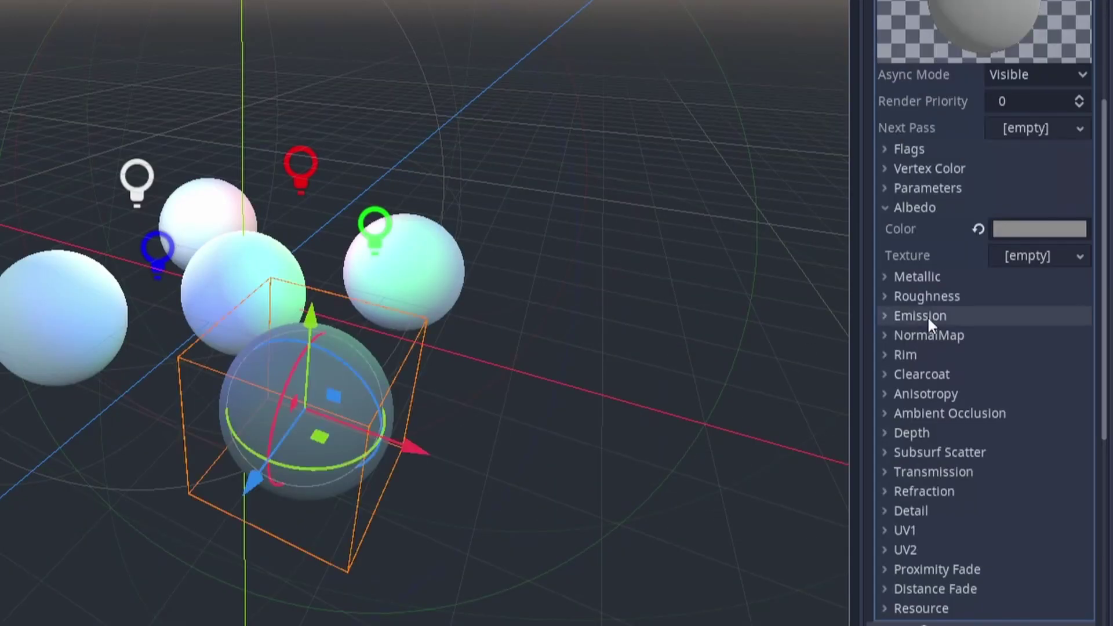
click(923, 211)
- Make Sphere1's material fully metallic at 1, with Specular reset to 0.5
click(915, 227)
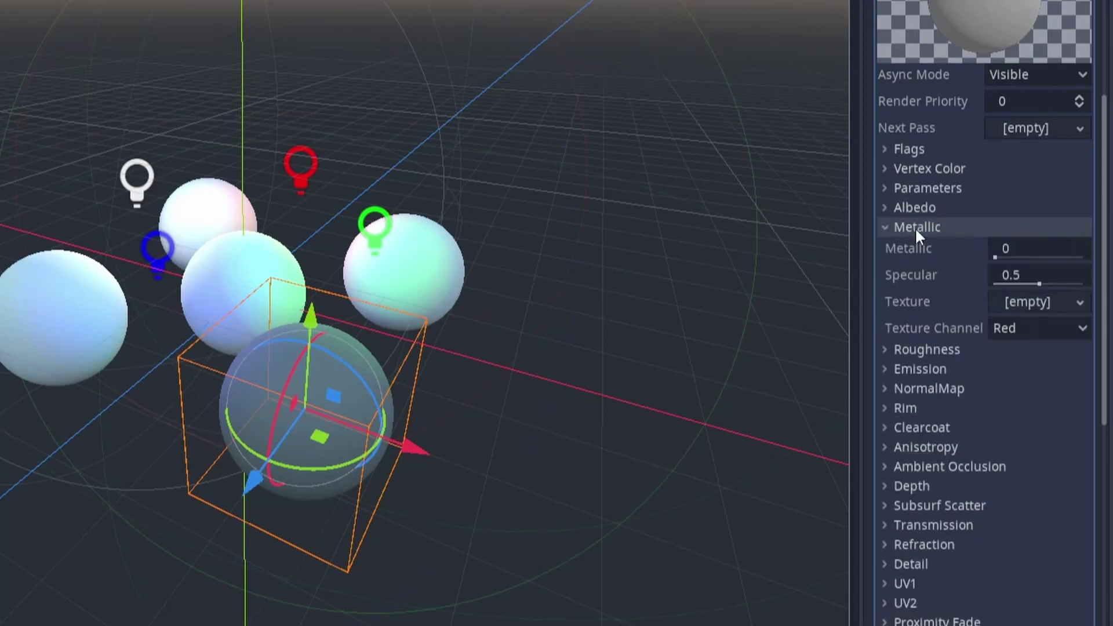
drag(997, 250, 1091, 252)
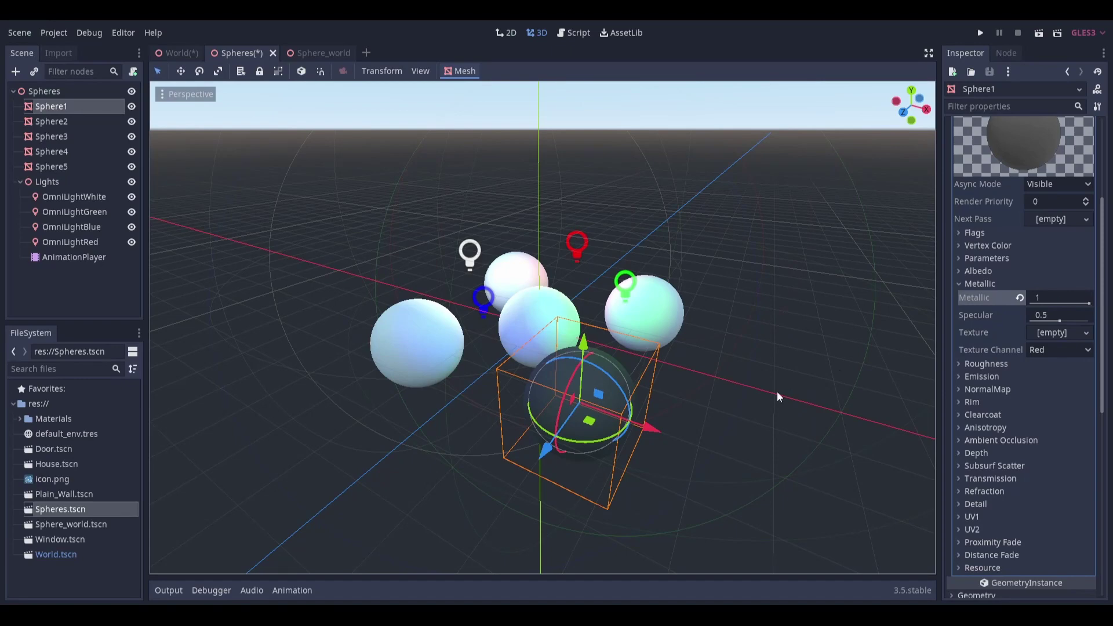
scroll(777, 392, up, 6)
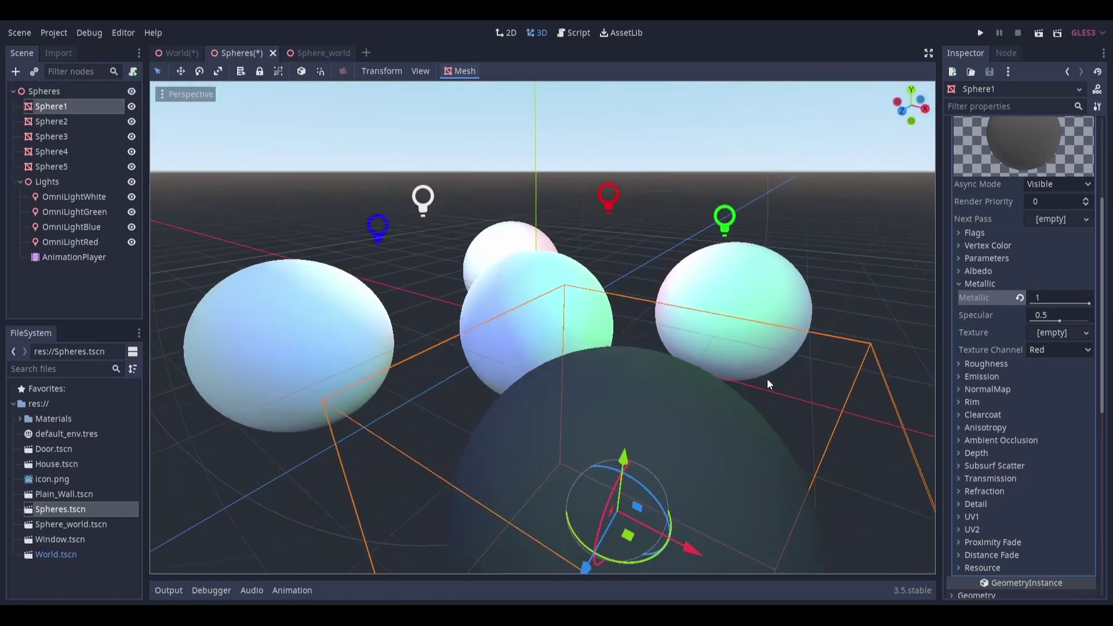
middle_drag(768, 381, 813, 402)
mouse_move(1062, 319)
mouse_down()
mouse_move(1074, 319)
mouse_move(1061, 318)
mouse_up()
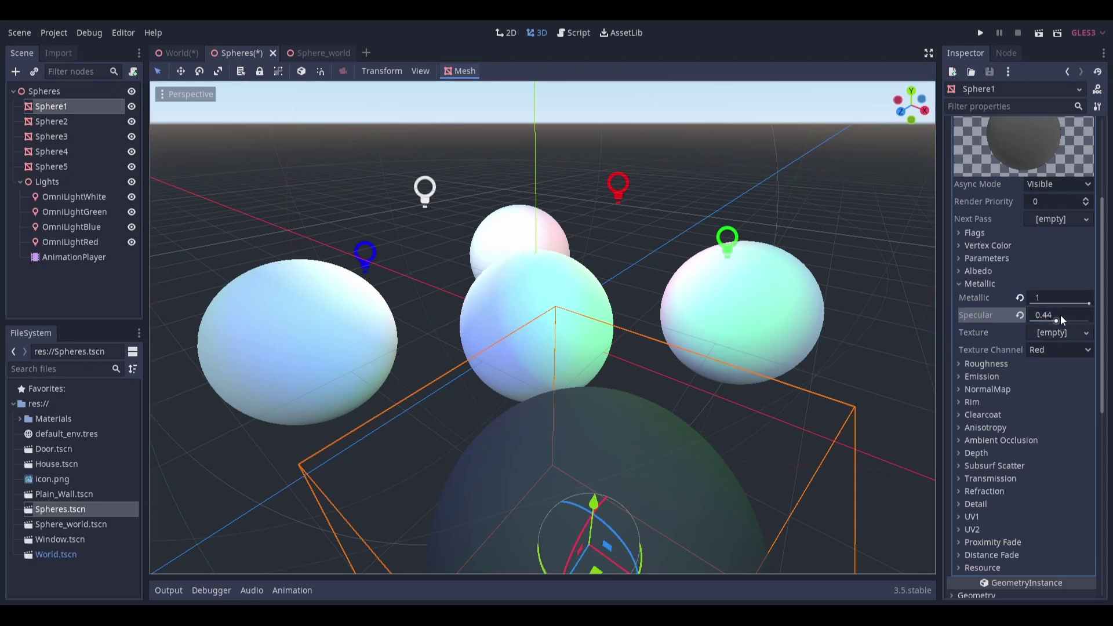
click(1021, 316)
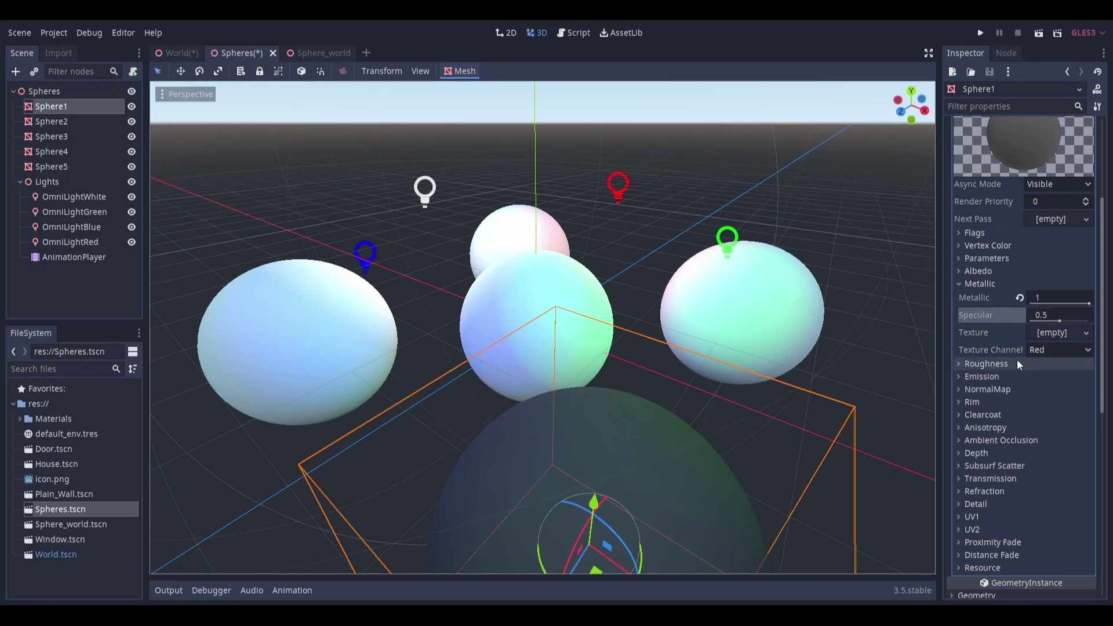
- Lower Roughness to about 0.02 and Specular to 0.37 for a mirror-like finish
click(1017, 361)
mouse_move(1074, 381)
mouse_down()
mouse_move(1016, 381)
mouse_move(1074, 380)
mouse_up()
scroll(781, 464, down, 3)
middle_drag(781, 440, 831, 444)
drag(1049, 315, 1038, 315)
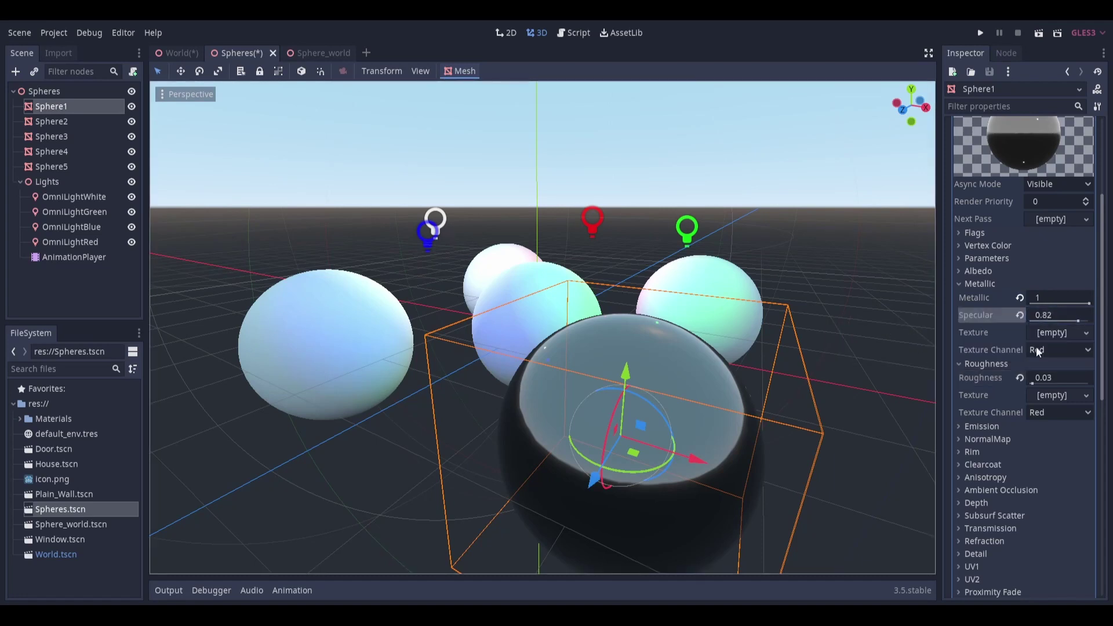
drag(1032, 383, 1006, 369)
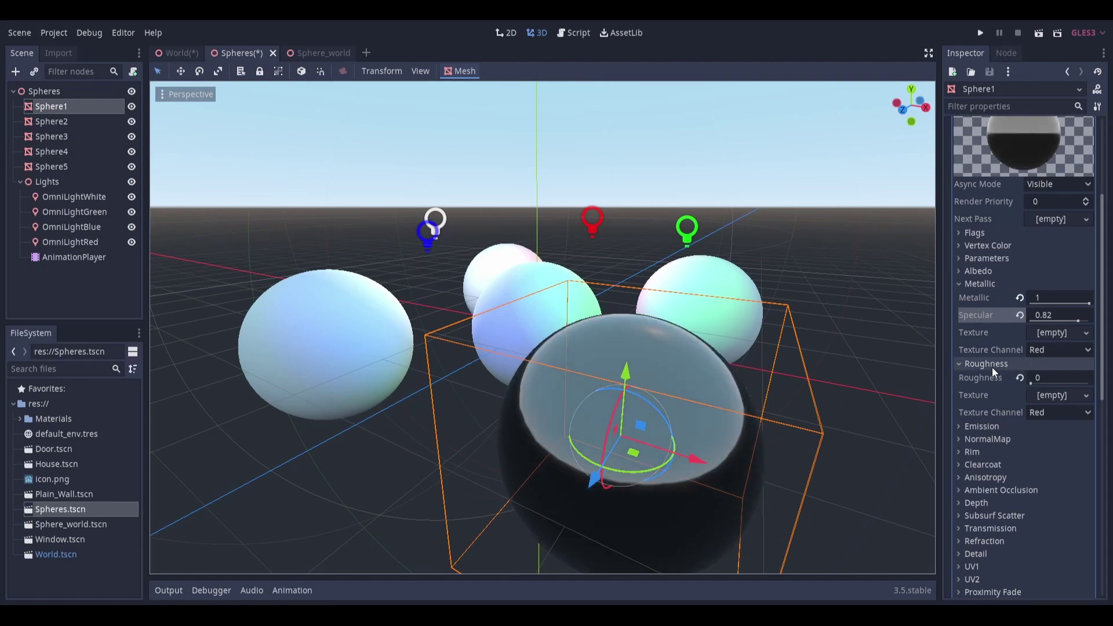
middle_drag(711, 369, 729, 307)
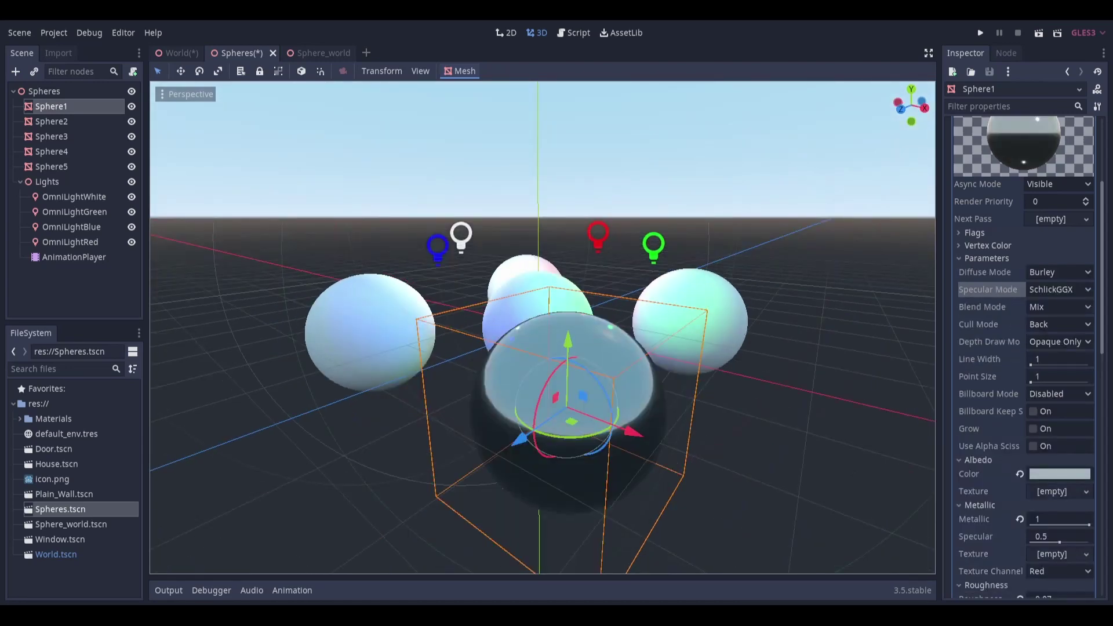
click(765, 486)
- Select Sphere2 and give its empty material slot a new SpatialMaterial
click(64, 124)
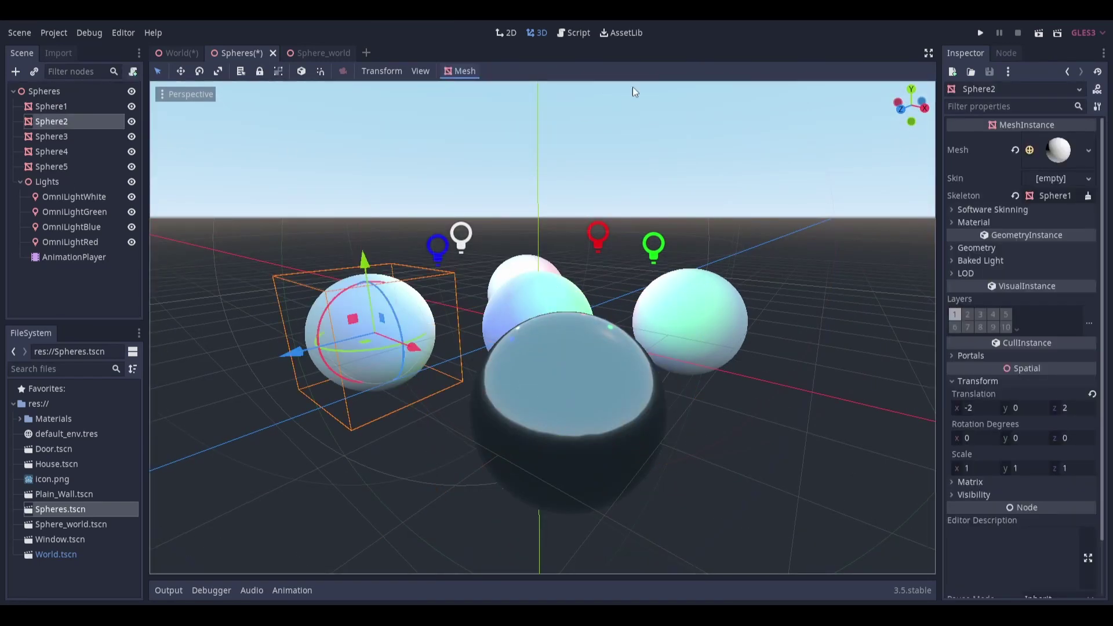
click(1017, 222)
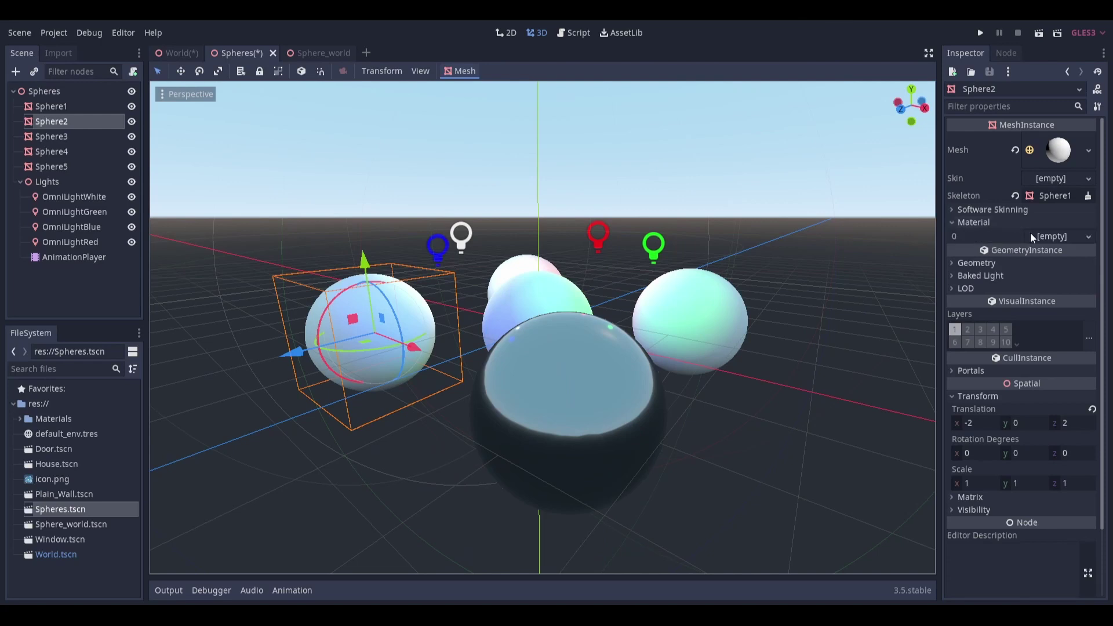
click(1042, 237)
click(1046, 266)
click(1040, 259)
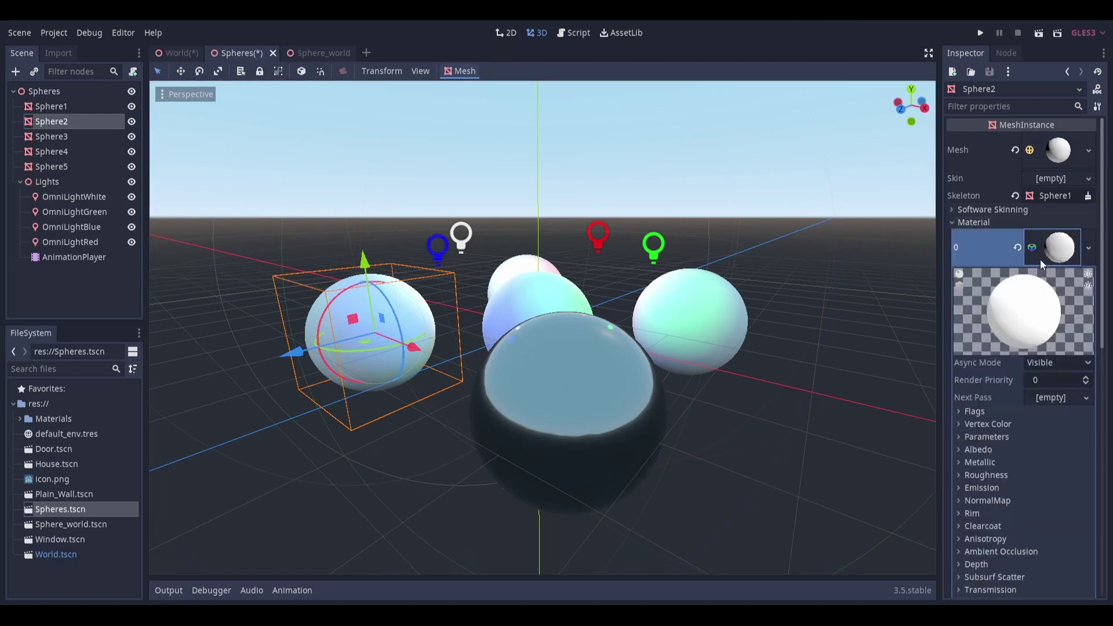
- Set the new material's albedo to light cyan 67f0f6 with alpha lowered to 27
scroll(1005, 392, down, 5)
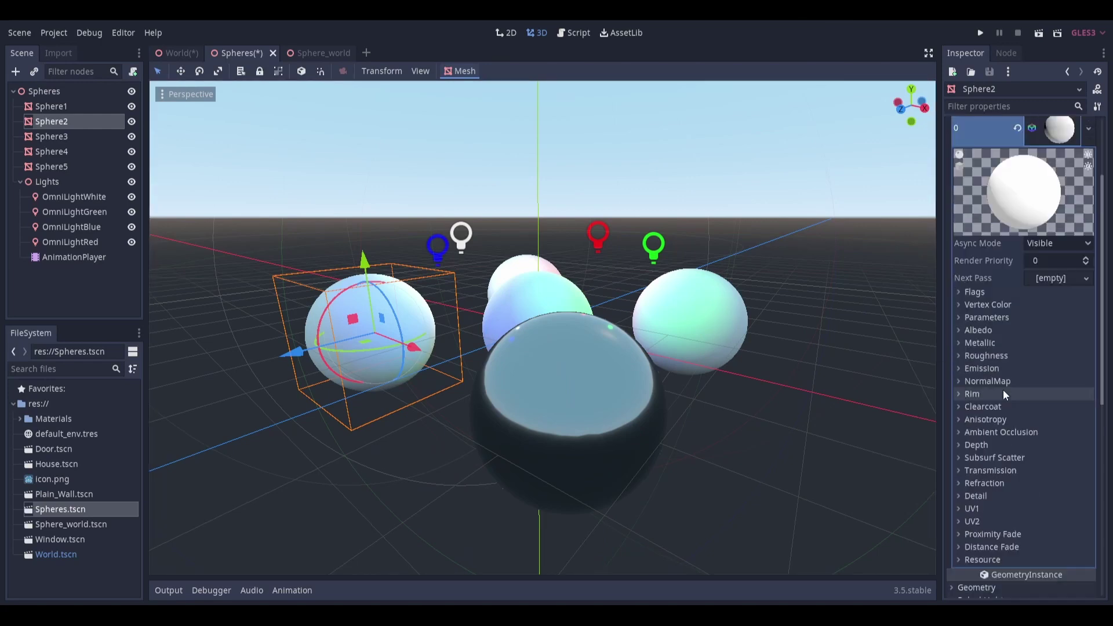
click(1017, 333)
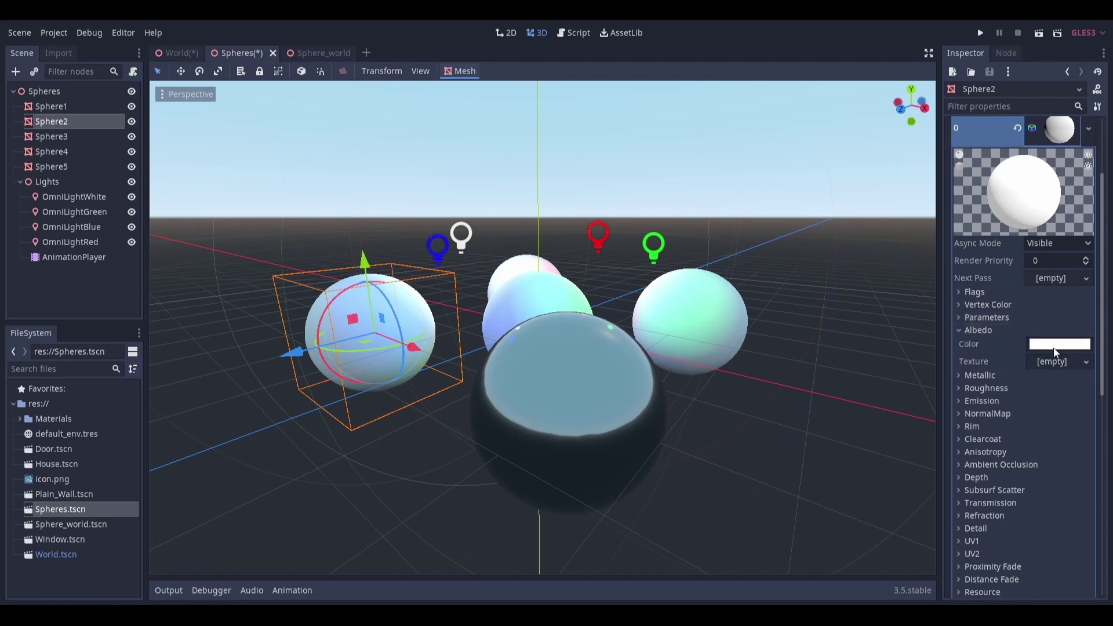
click(1043, 344)
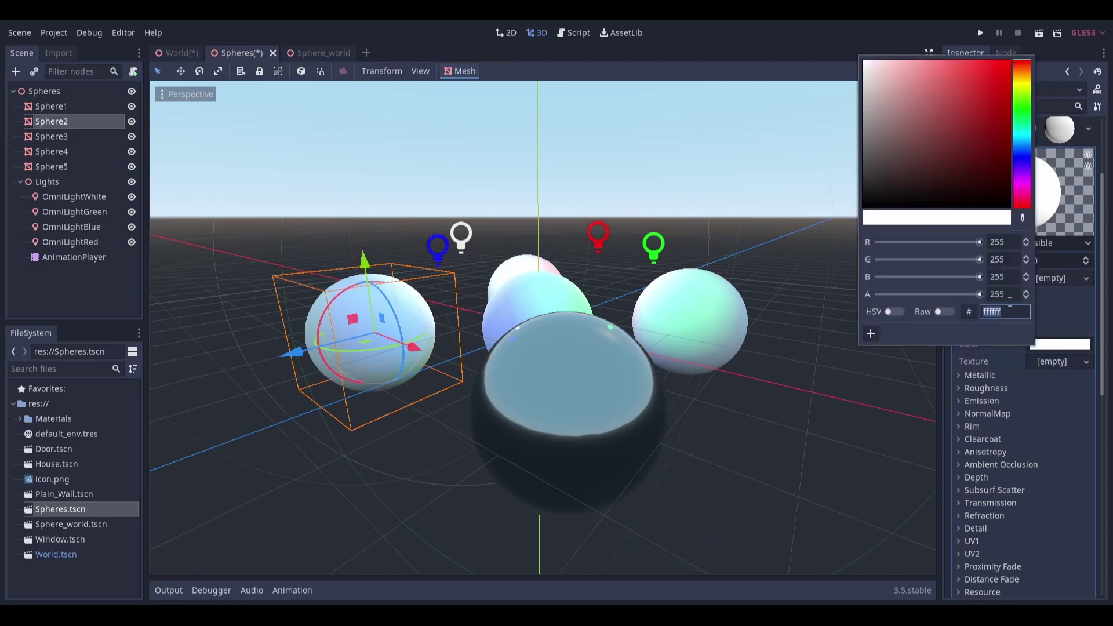
click(1018, 135)
click(948, 65)
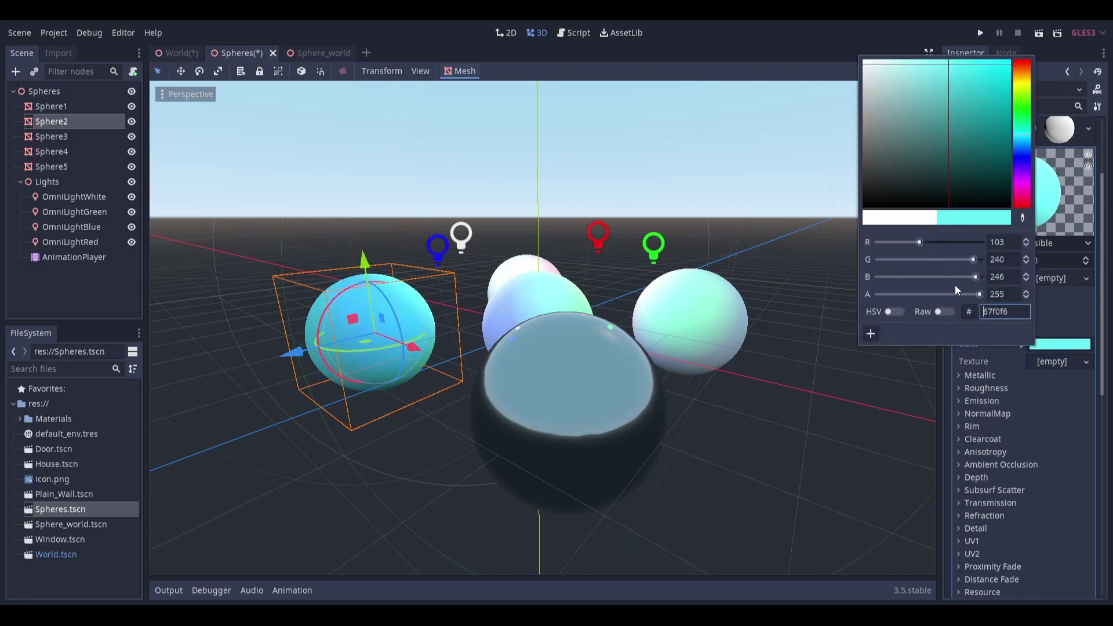
drag(980, 299, 911, 301)
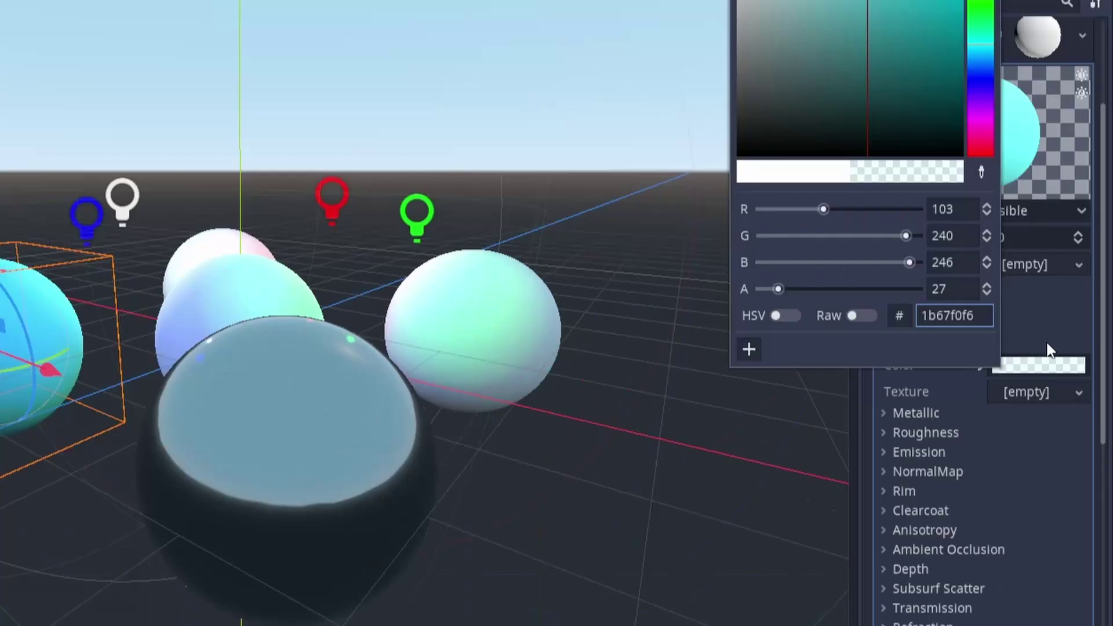
click(1036, 335)
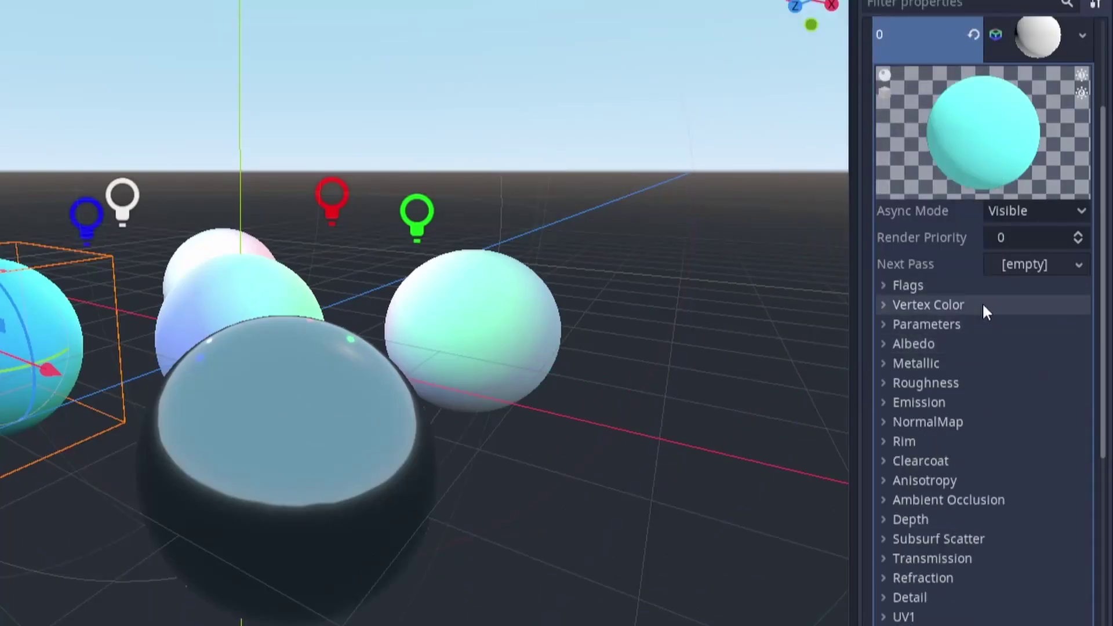
- Enable transparency in the flags of Sphere2's cyan material
click(996, 285)
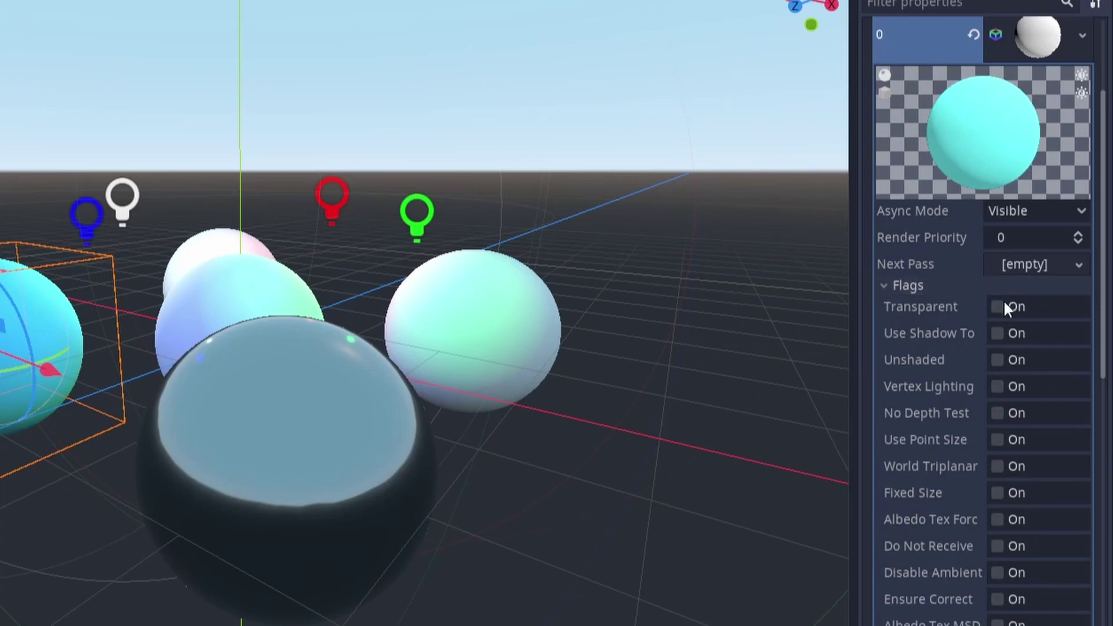
click(1007, 302)
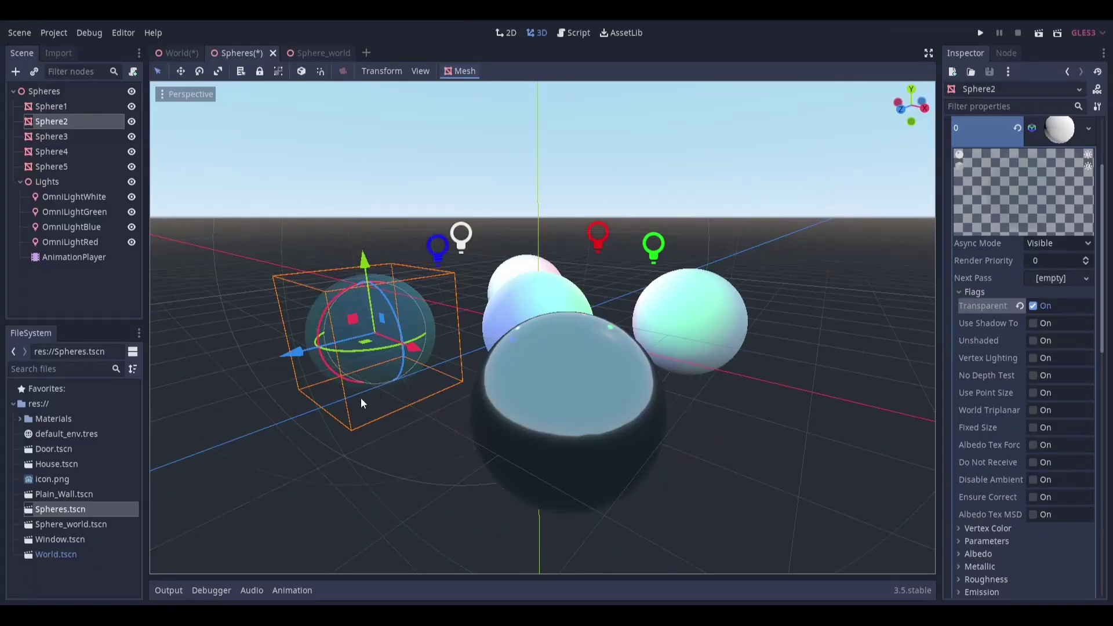
middle_drag(360, 397, 617, 336)
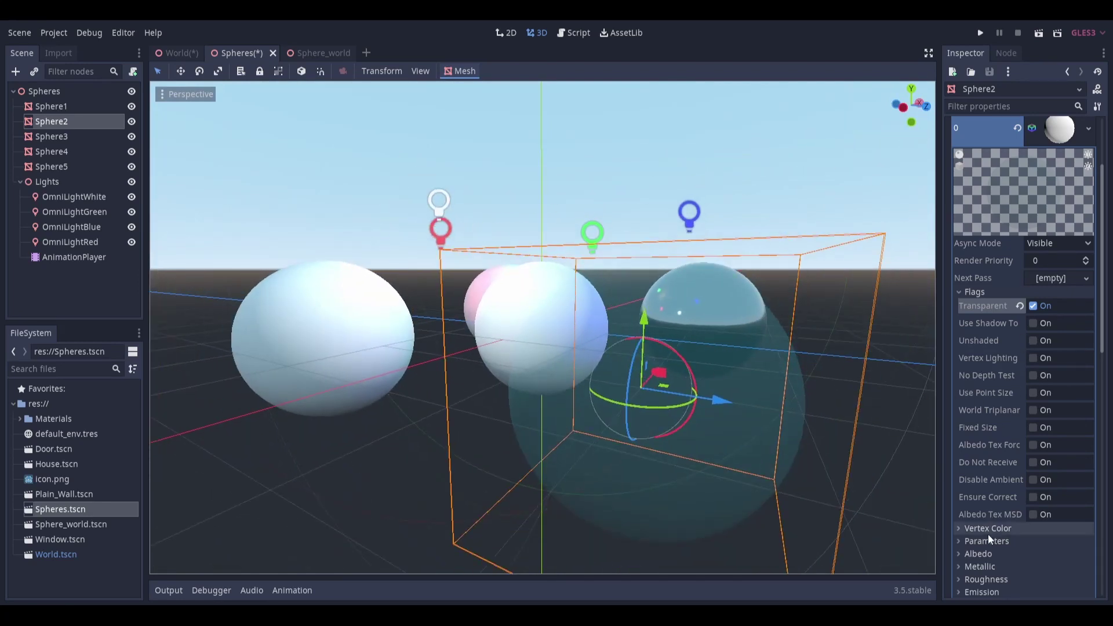
click(960, 293)
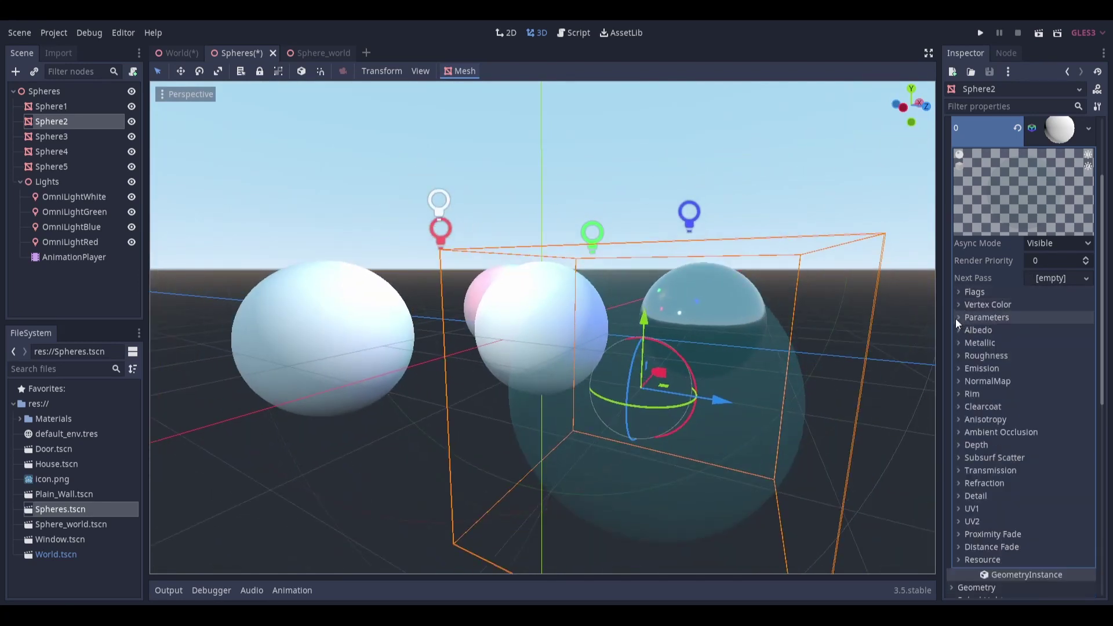
- Raise the albedo alpha to 97 and drop Roughness toward 0
click(979, 329)
click(1059, 346)
drag(904, 294, 929, 345)
click(966, 376)
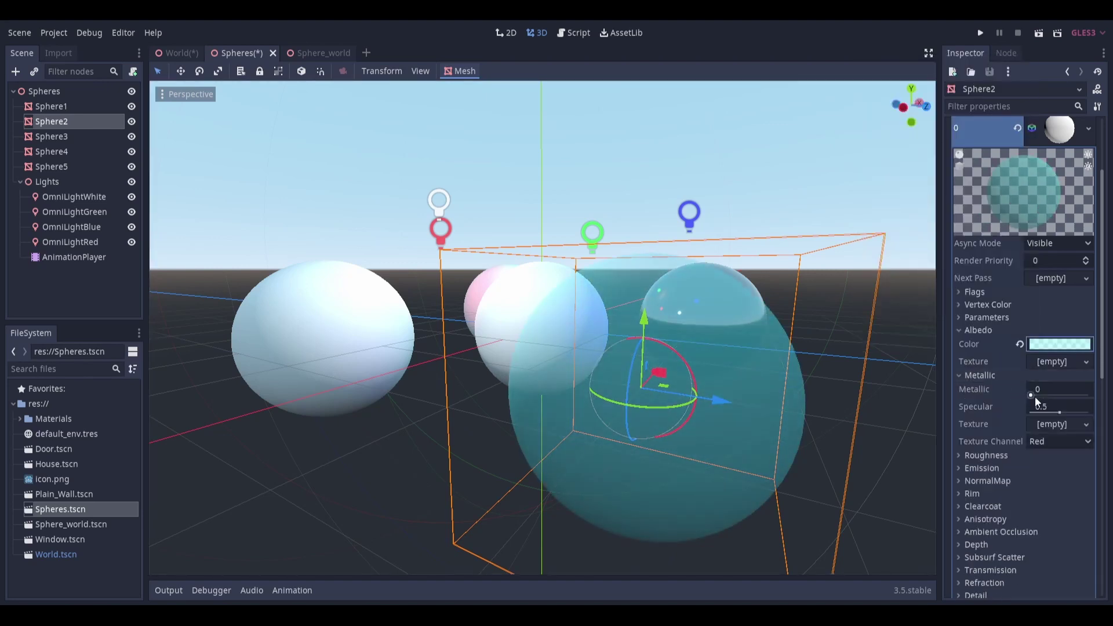
click(1009, 456)
mouse_move(1087, 477)
mouse_down()
mouse_move(1032, 474)
mouse_move(1077, 488)
mouse_up()
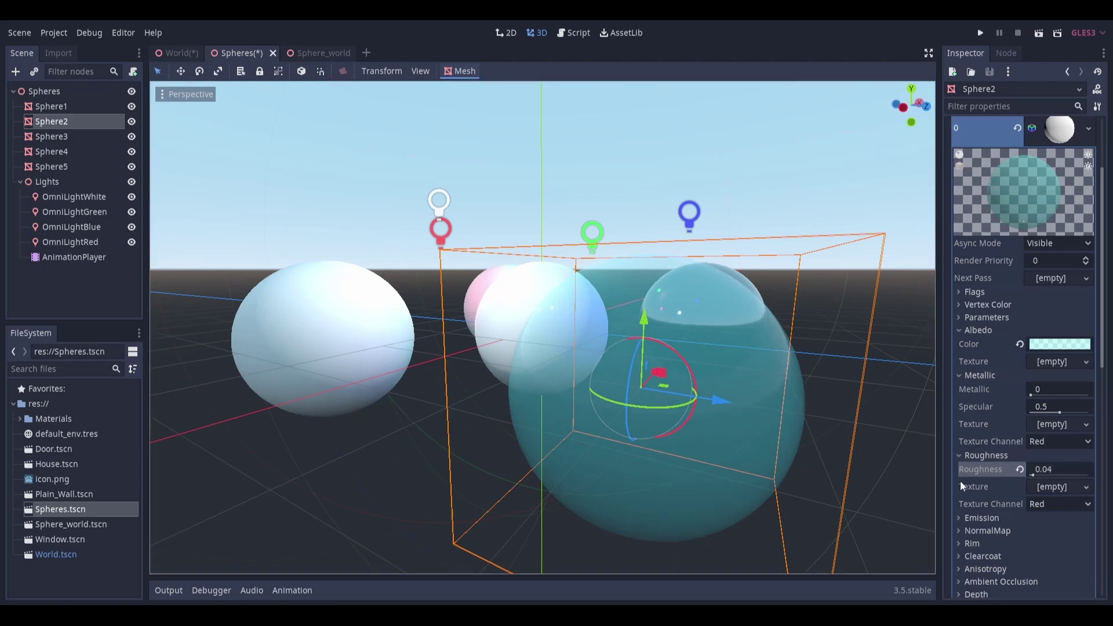
- Fine-tune the albedo alpha and settle Roughness at 0.04
click(1060, 344)
drag(924, 295, 917, 294)
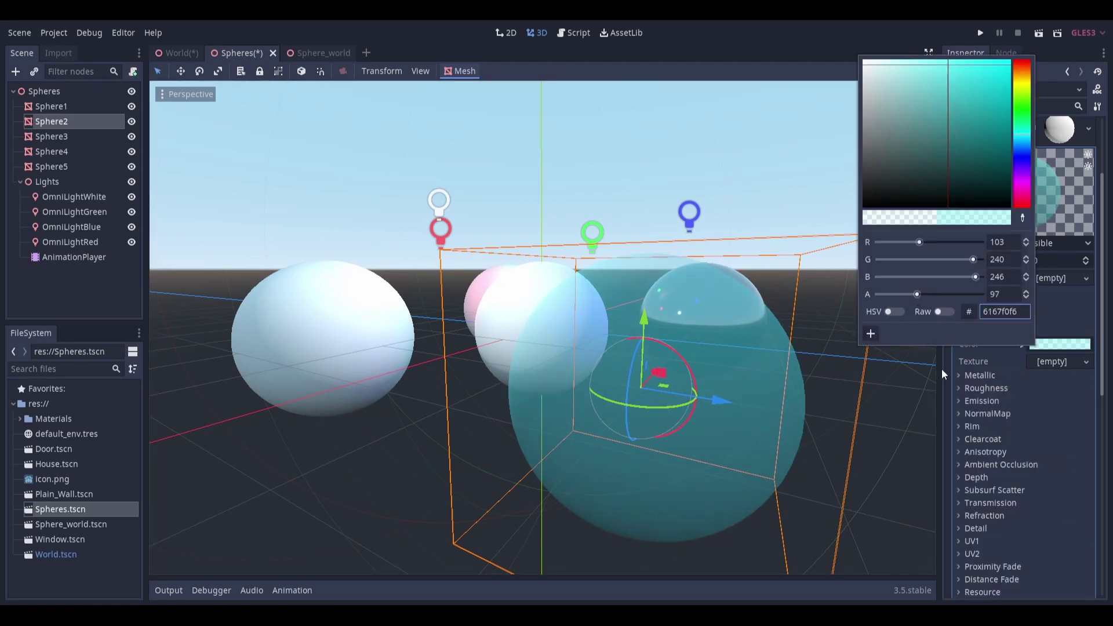
click(966, 371)
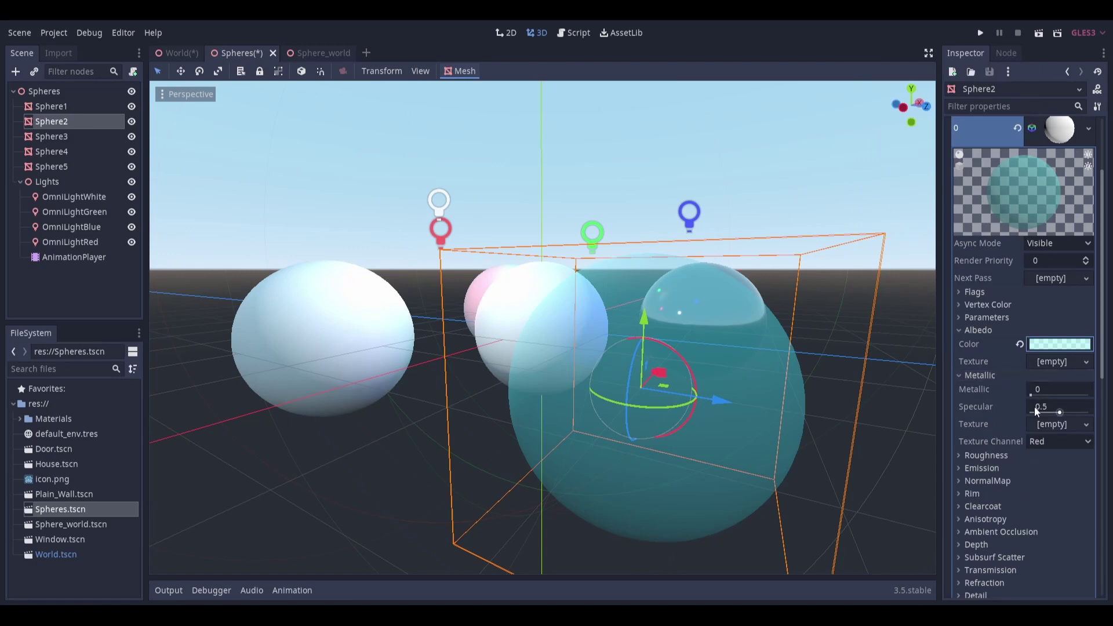
click(1009, 456)
mouse_move(1033, 474)
mouse_down()
mouse_move(1086, 480)
mouse_move(1039, 475)
mouse_up()
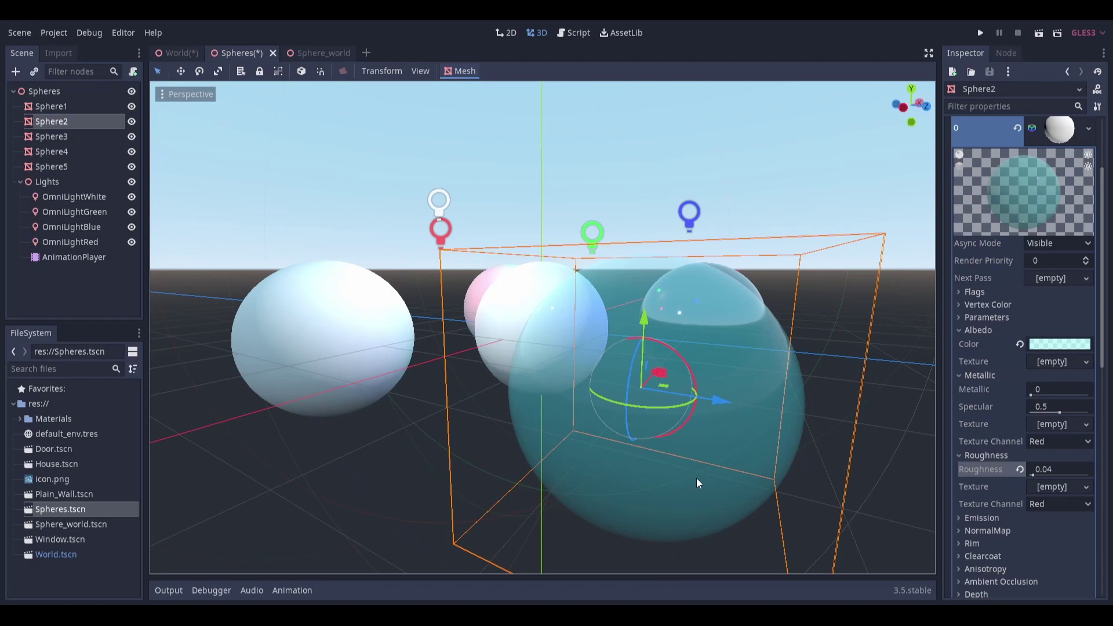
- Enable refraction on Sphere2's glass material with a small refraction scale
scroll(999, 493, down, 5)
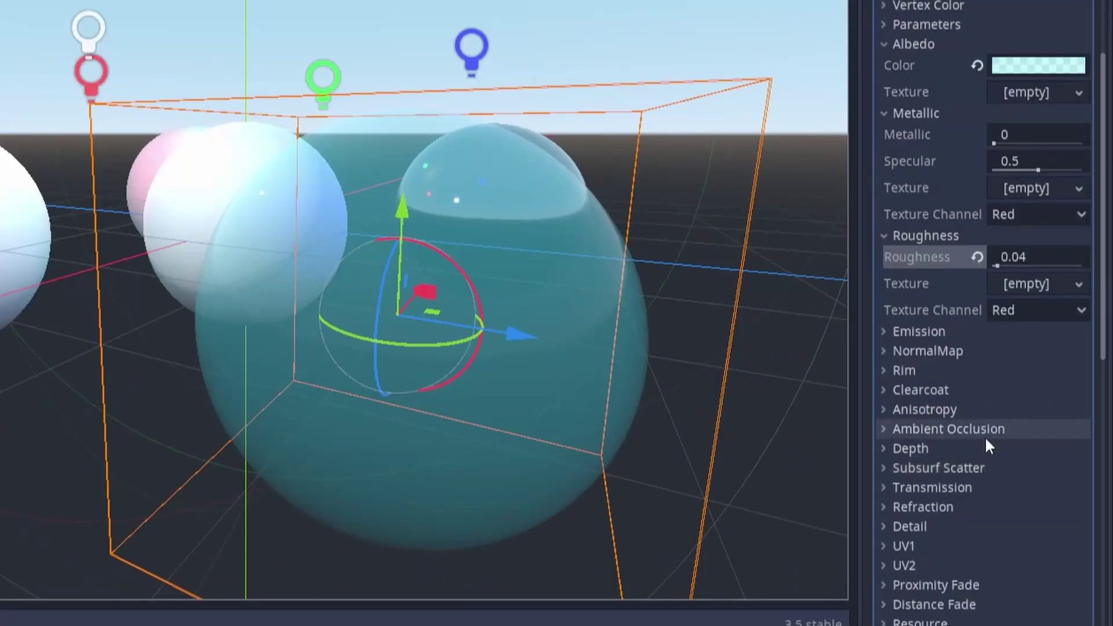
click(940, 504)
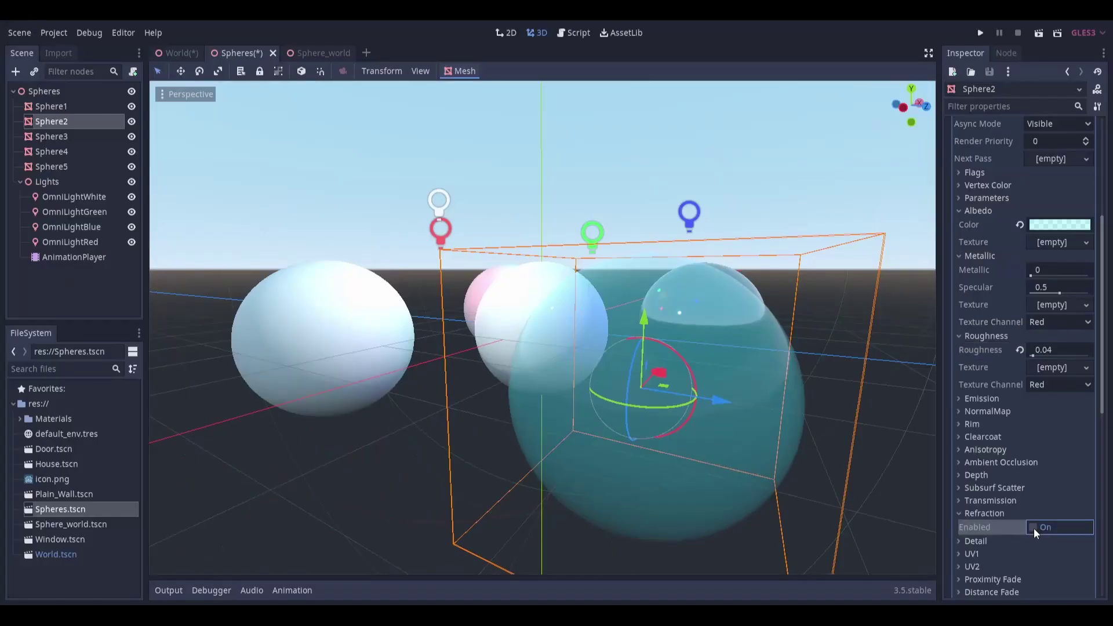
click(998, 529)
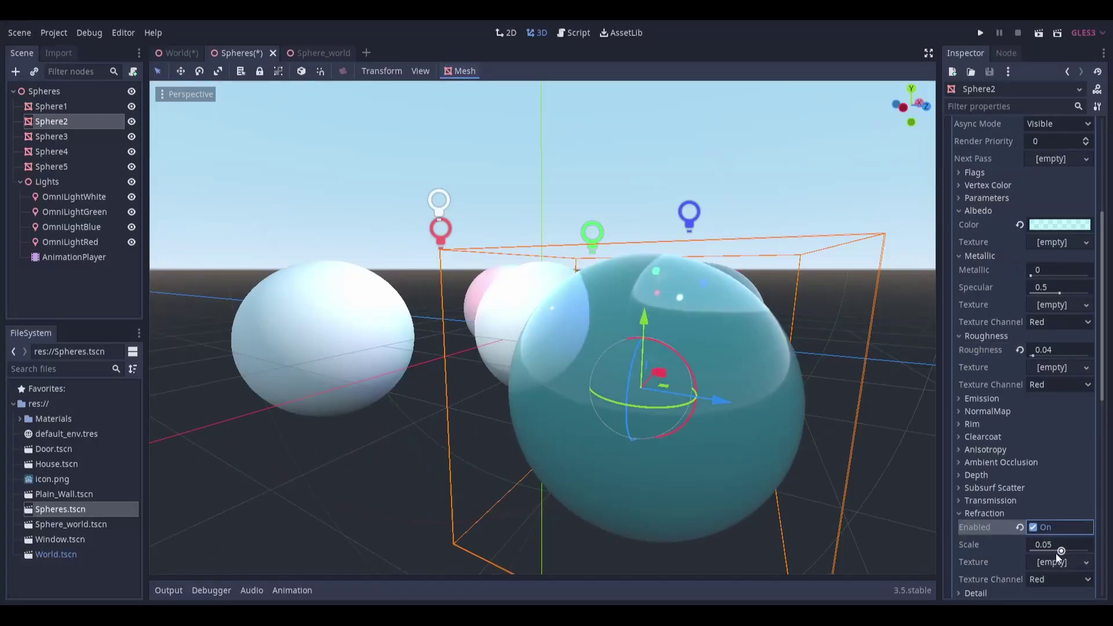
scroll(1056, 553, down, 3)
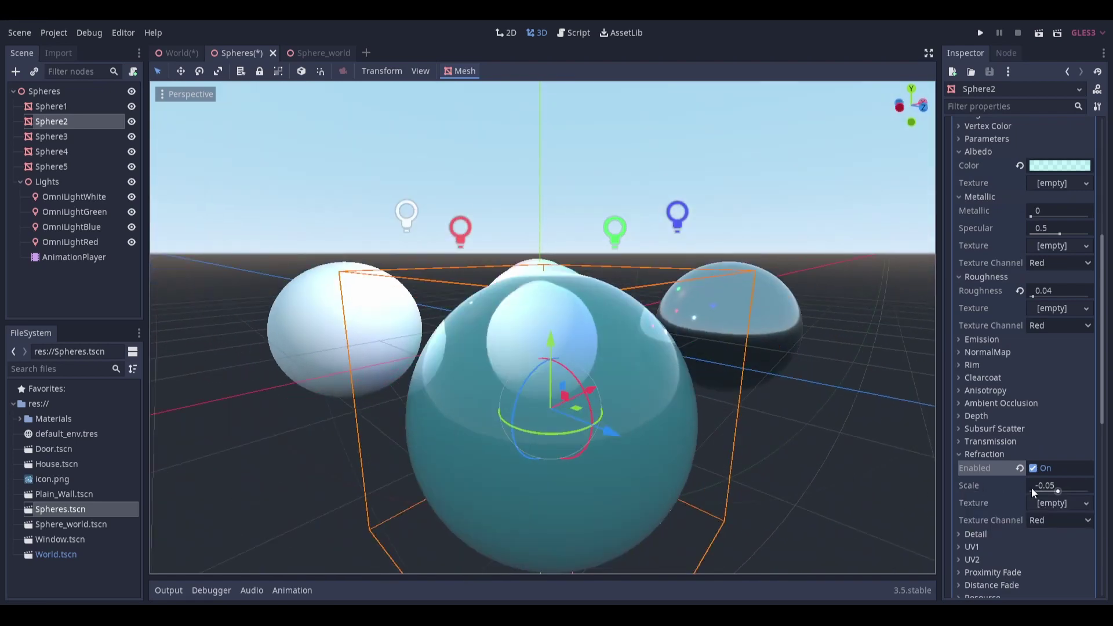
drag(1031, 492, 1061, 492)
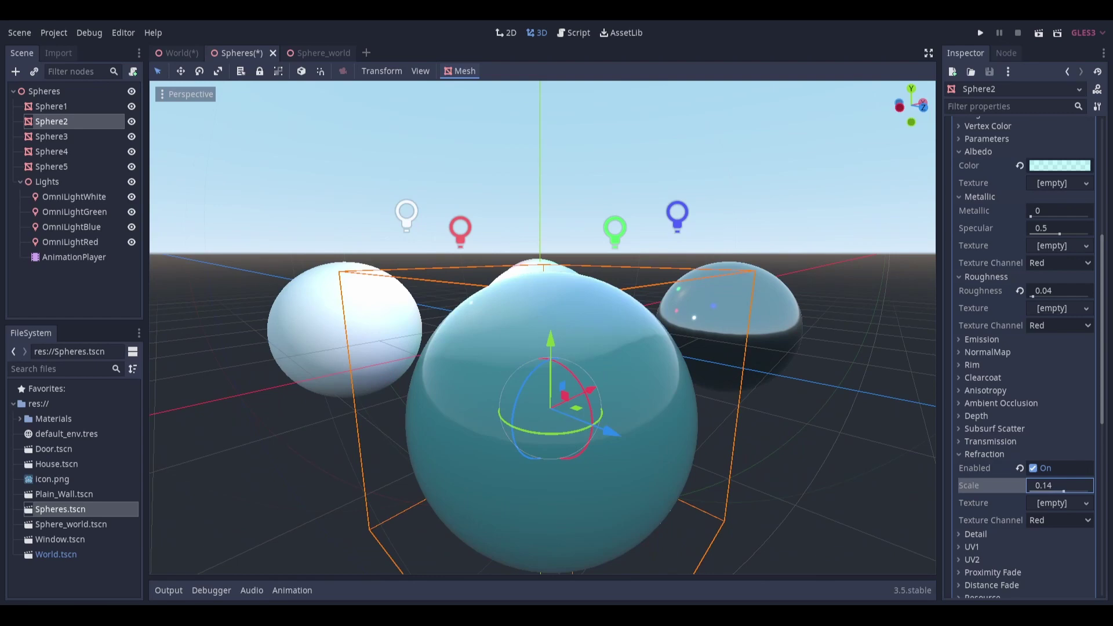
middle_drag(798, 506, 840, 480)
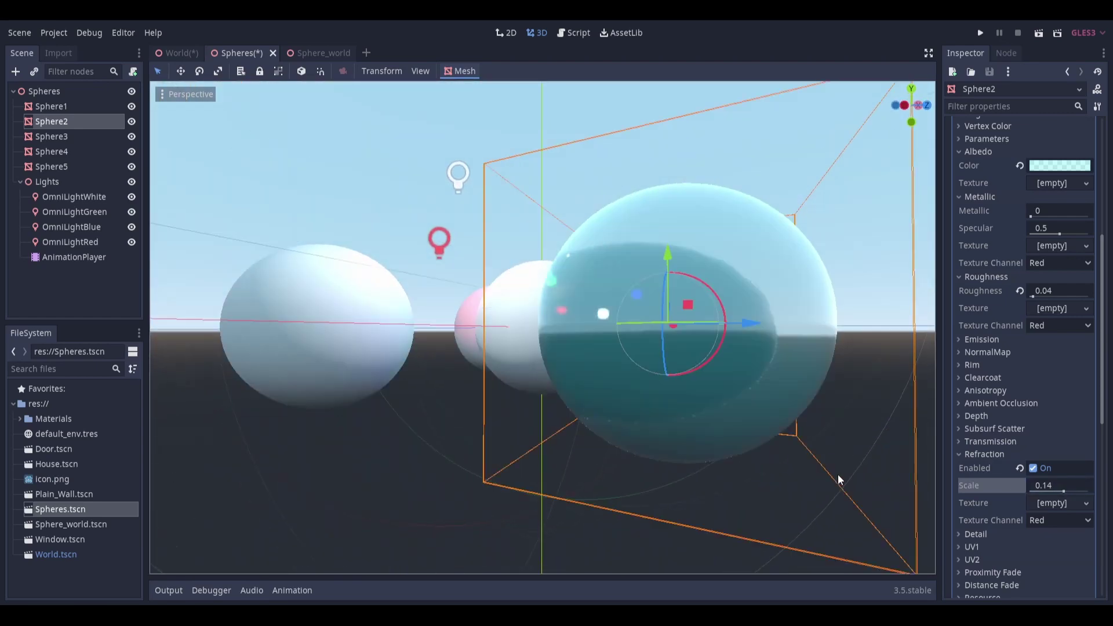
scroll(818, 481, down, 10)
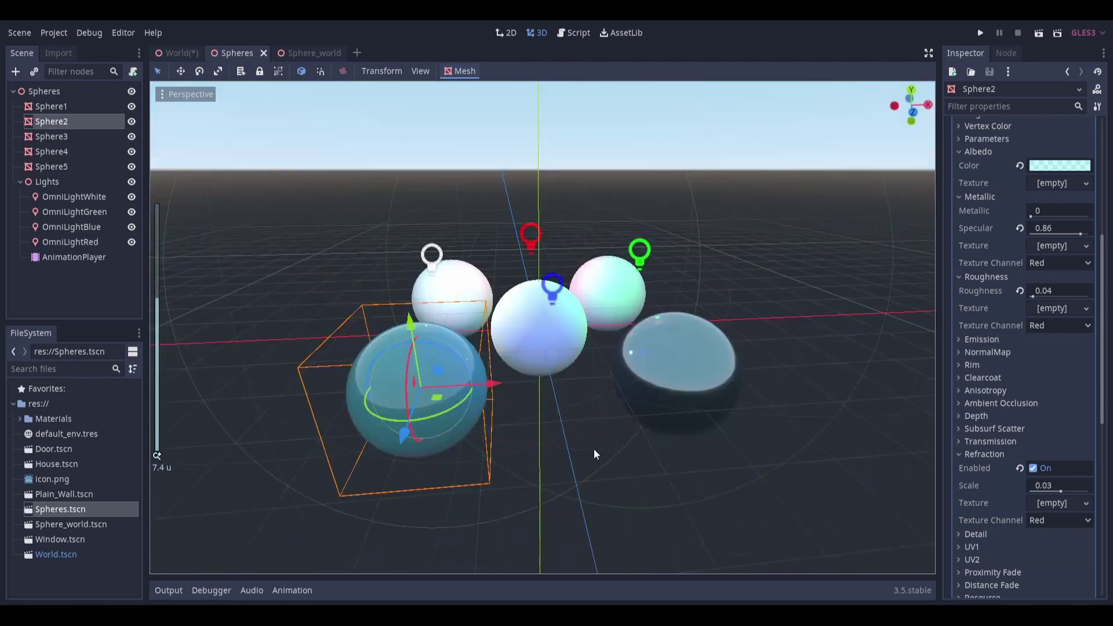
middle_drag(594, 454, 742, 518)
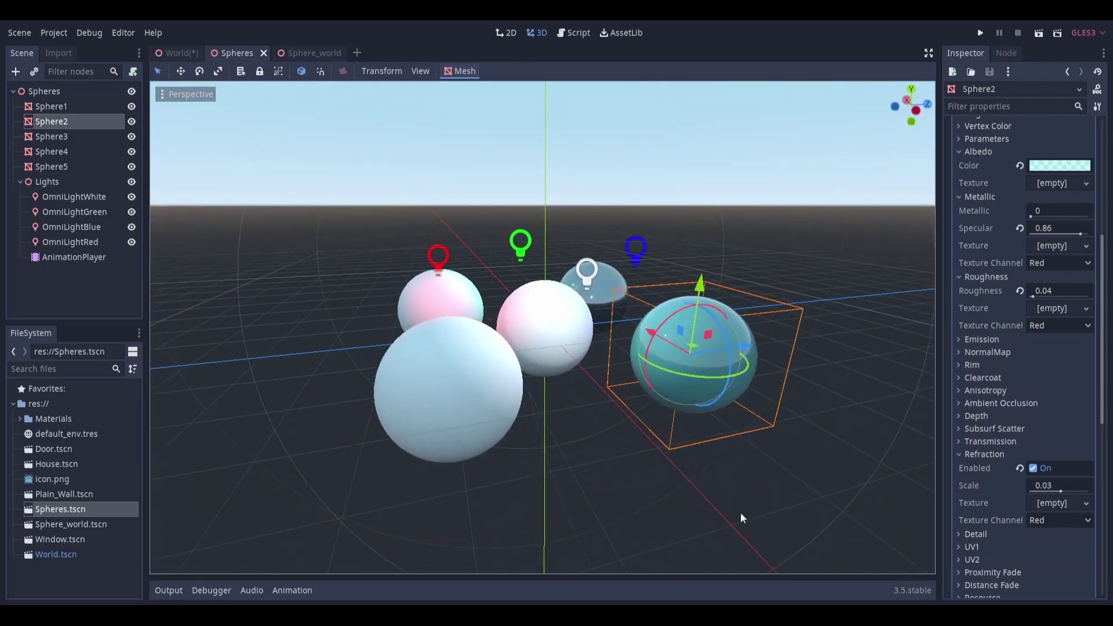
- Select Sphere4 and expand its material slot, then switch the selection to Sphere3
click(468, 413)
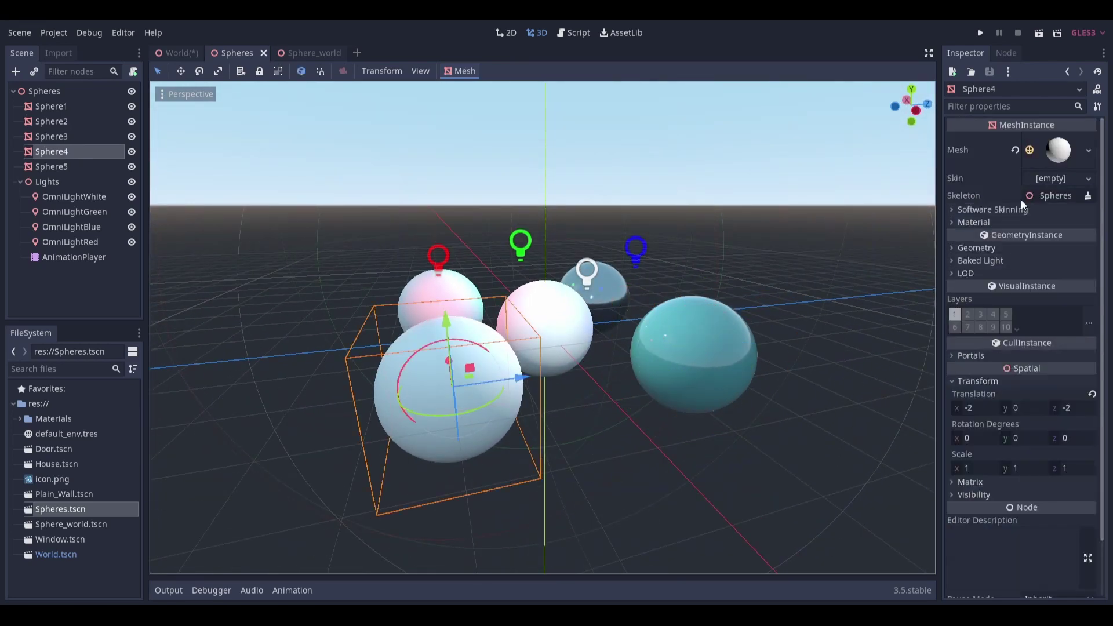
click(1025, 222)
click(51, 137)
middle_drag(192, 174, 749, 290)
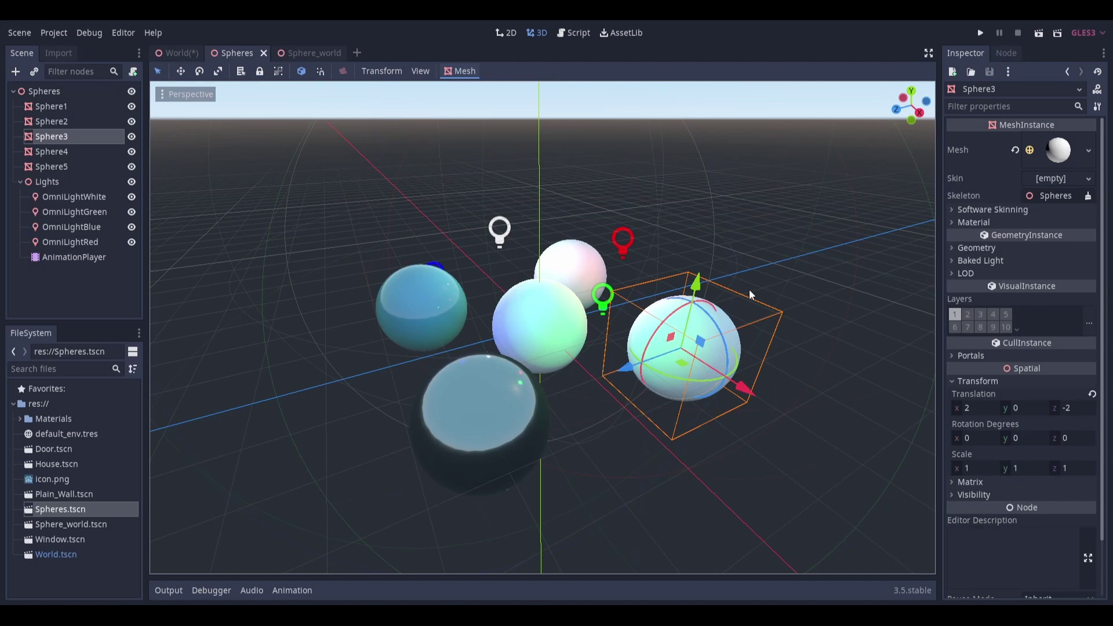
- Create a new SpatialMaterial for Sphere3 and tint its albedo amber
click(1001, 223)
click(1032, 236)
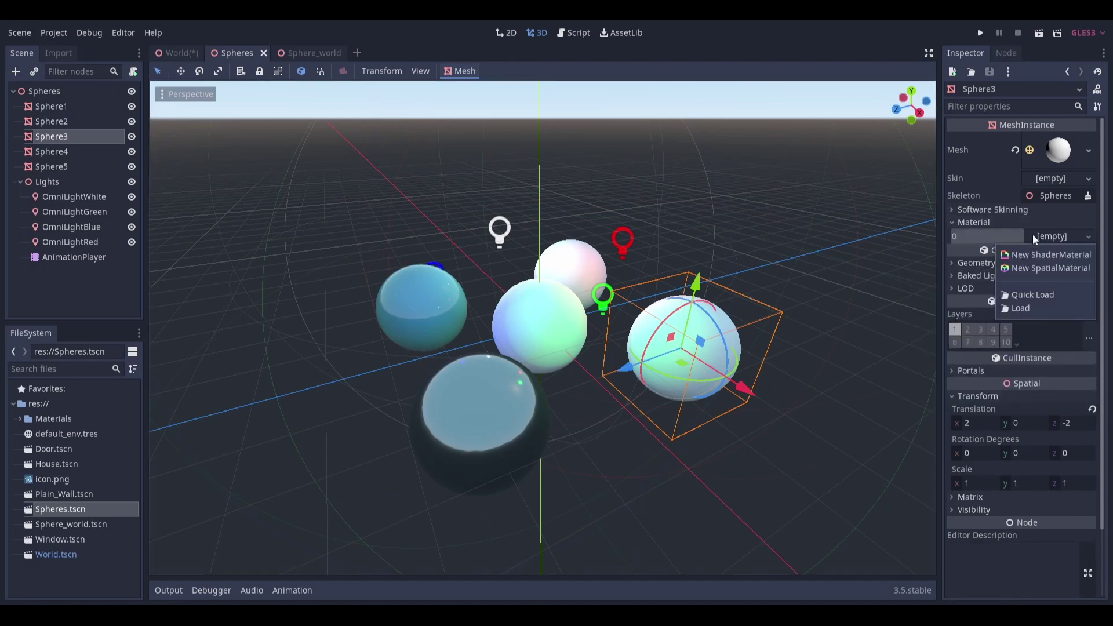
click(1064, 232)
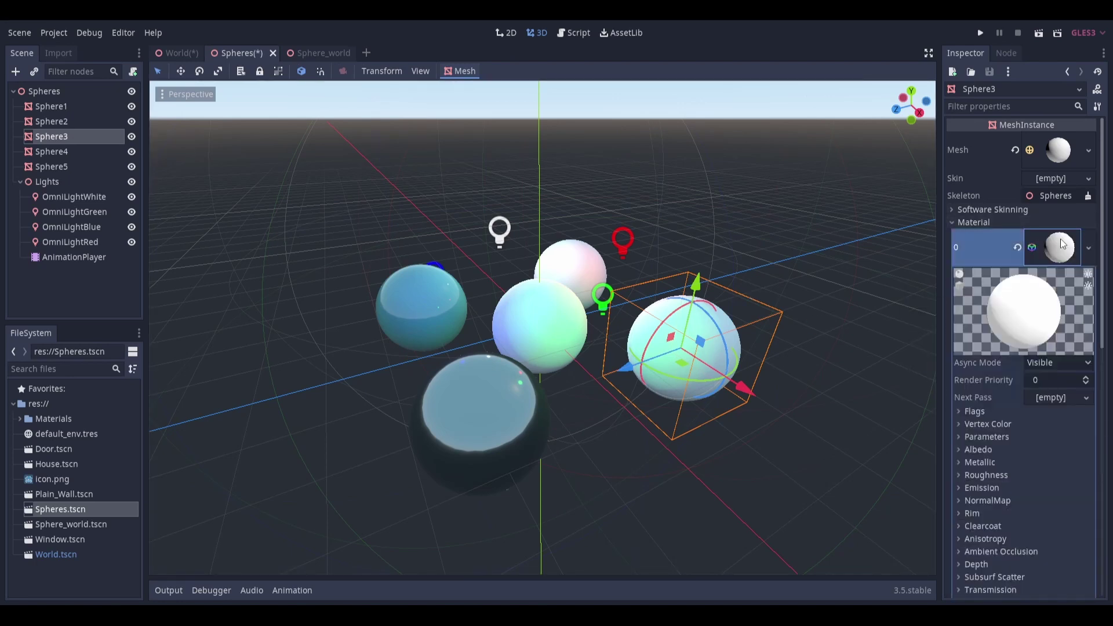
scroll(1041, 432, down, 2)
click(1018, 391)
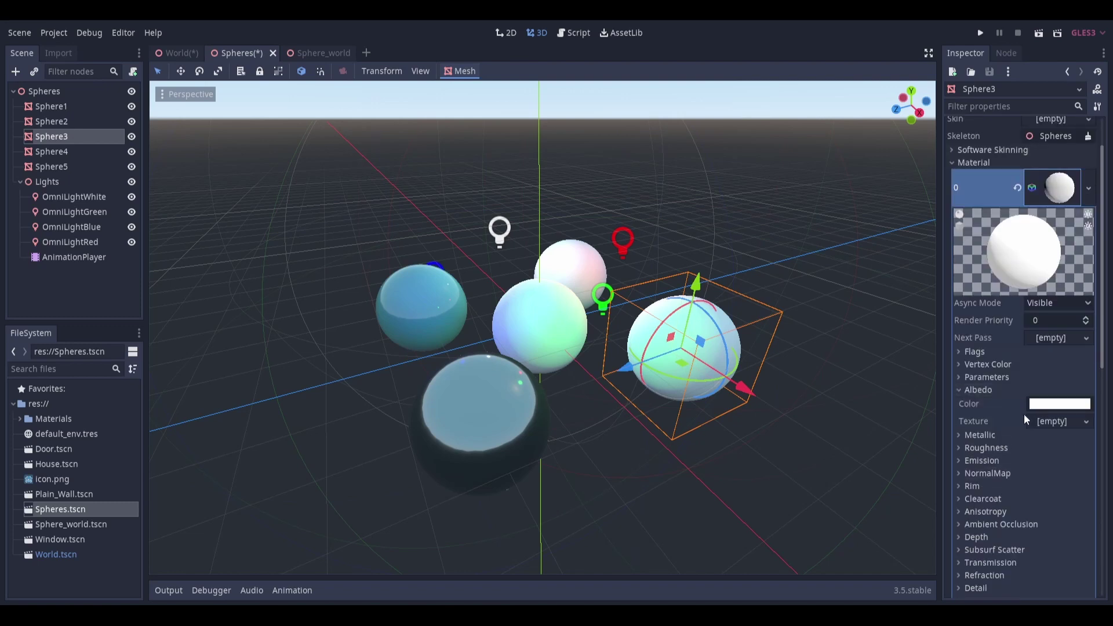
click(1038, 404)
mouse_move(920, 173)
mouse_down()
mouse_move(928, 190)
mouse_move(931, 179)
mouse_up()
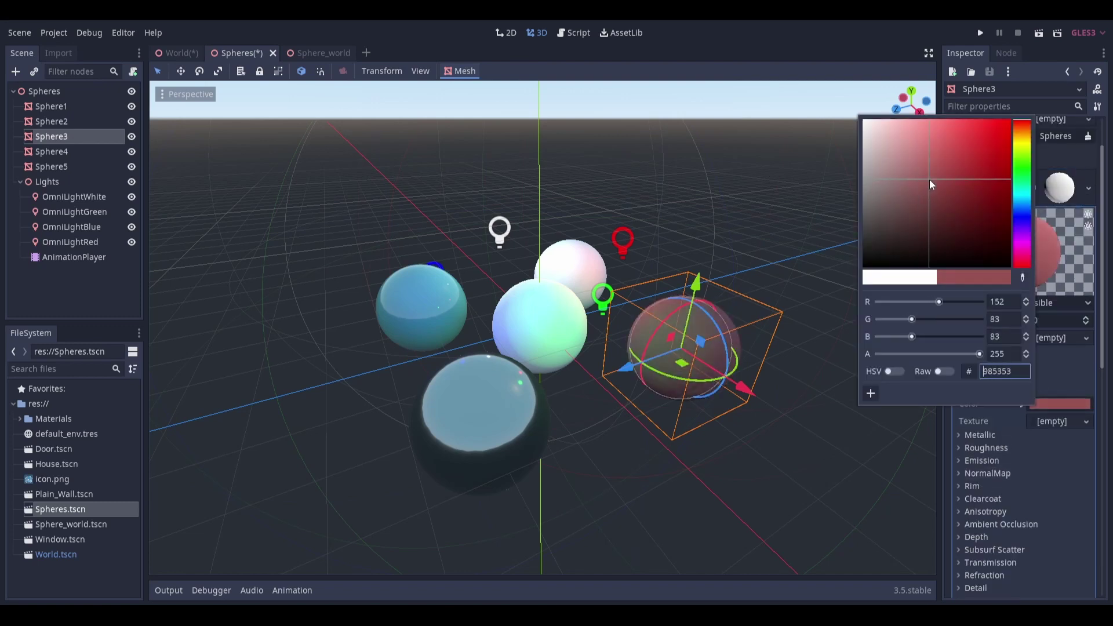
drag(1020, 273, 993, 198)
middle_drag(832, 458, 690, 375)
- Set Sphere3's material Specular to 0.25 and Roughness to 0.88
click(986, 435)
drag(1060, 473, 1045, 473)
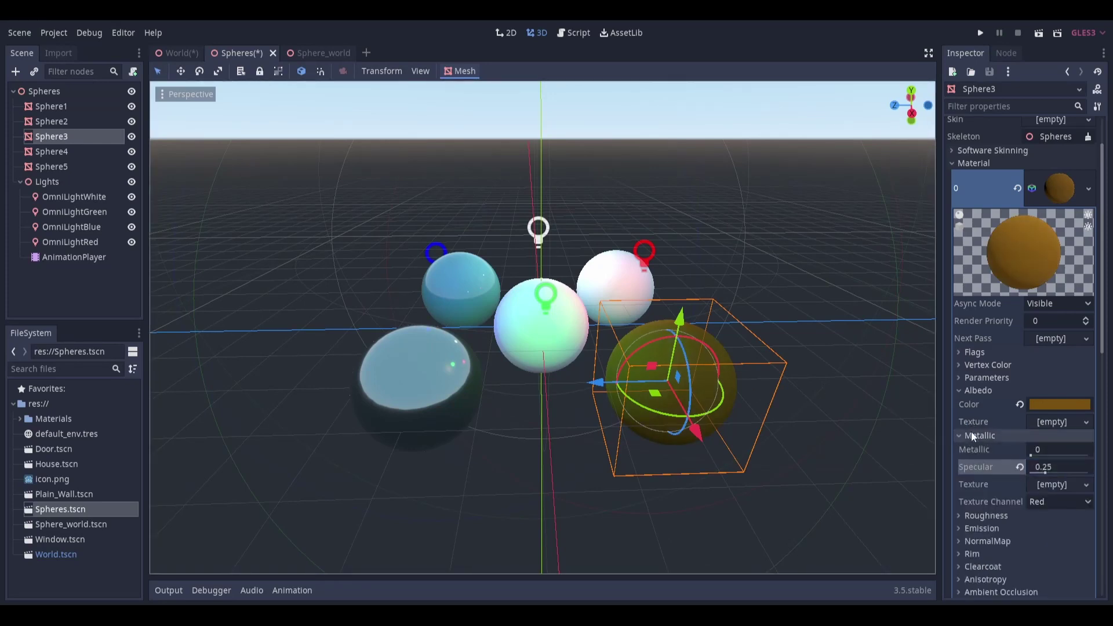
click(986, 515)
scroll(1009, 489, down, 2)
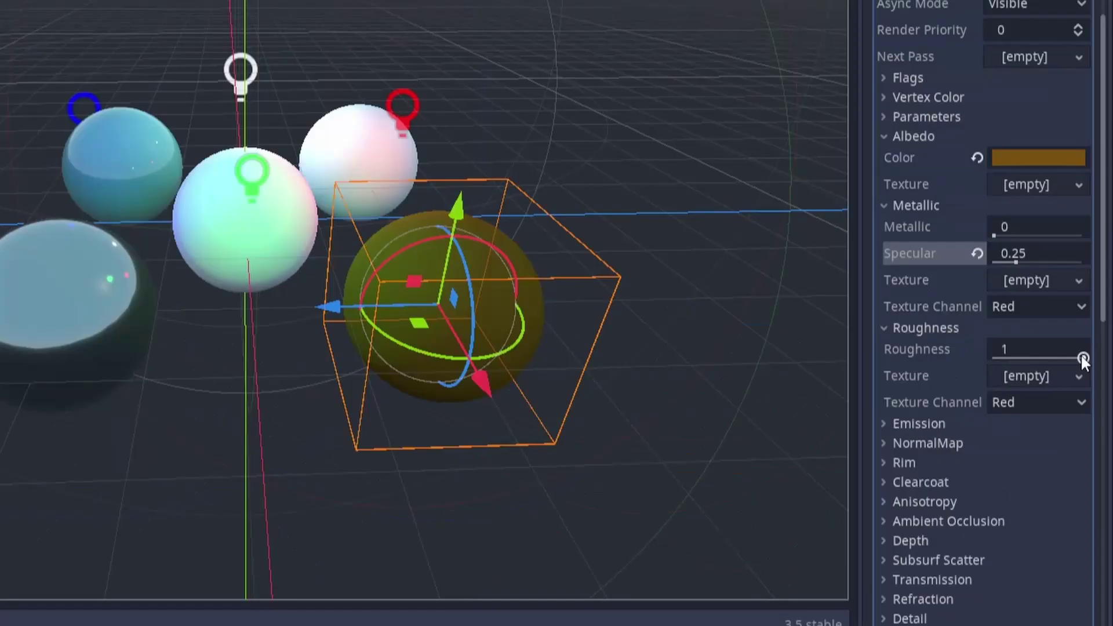
drag(1087, 414, 1081, 420)
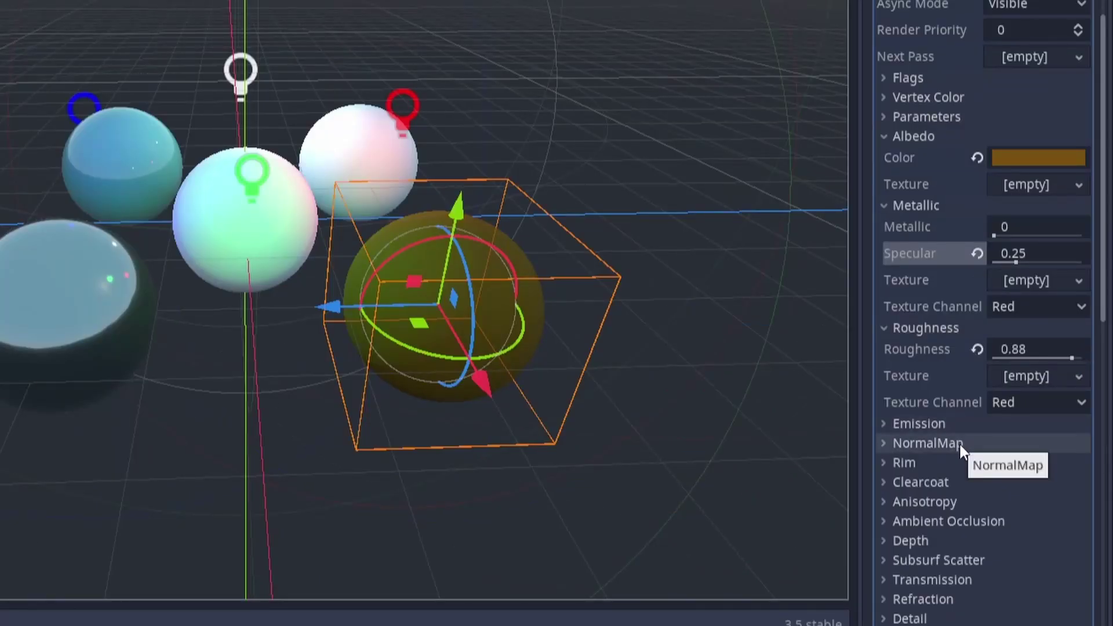
- Turn on Rim in Sphere3's amber material, with Rim 0.04 and Tint 0.88
click(964, 462)
click(1000, 485)
middle_drag(752, 447, 459, 263)
scroll(589, 315, up, 2)
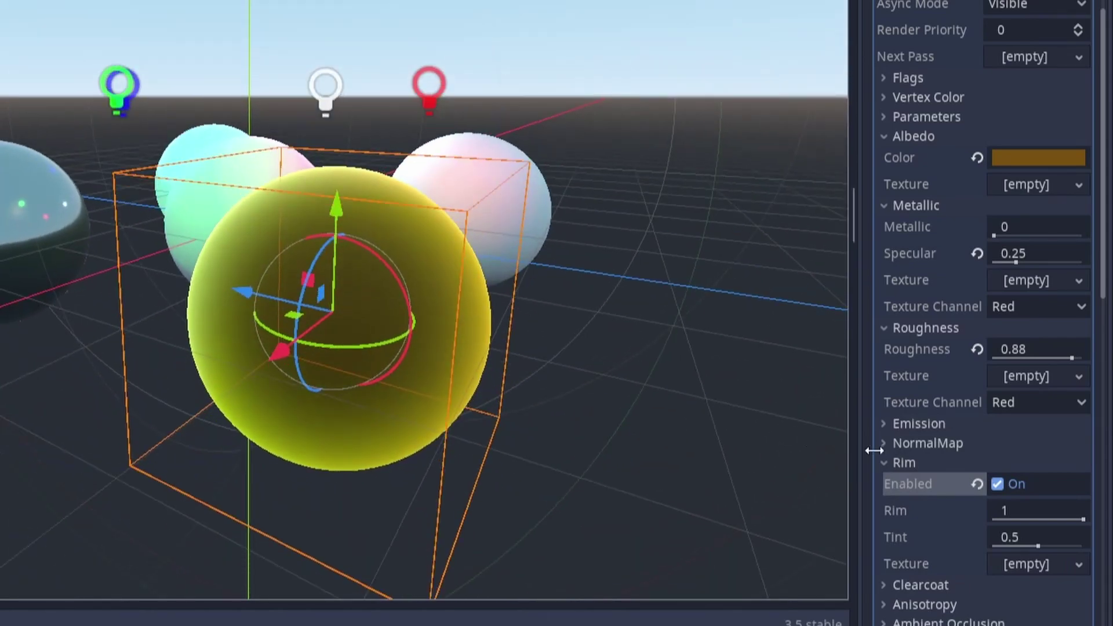
drag(1069, 520, 998, 520)
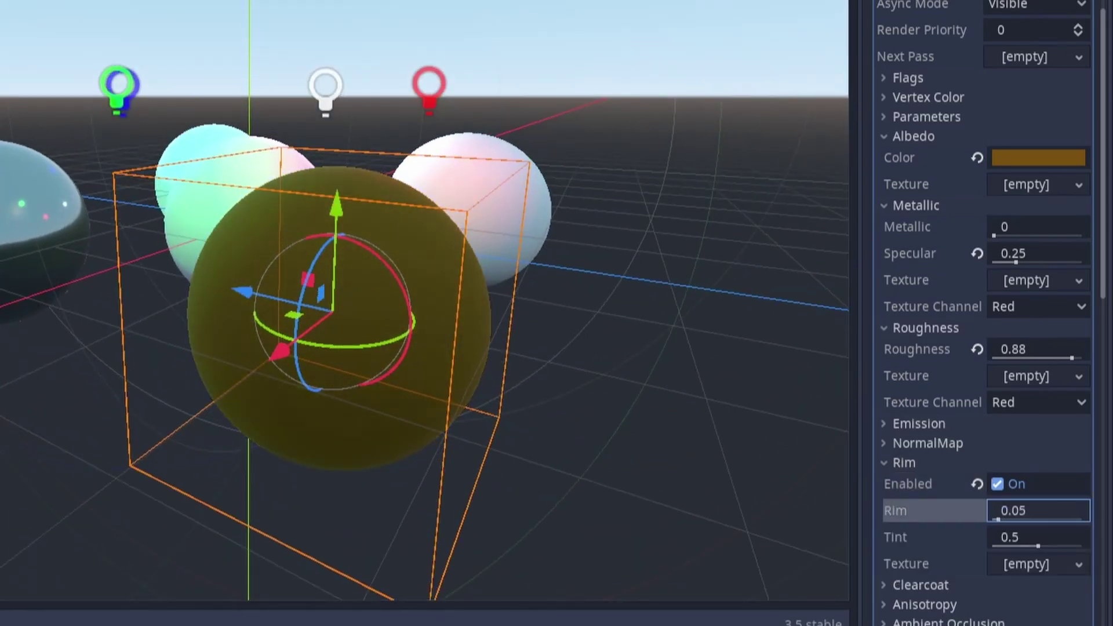
mouse_move(1029, 541)
mouse_down()
mouse_move(1014, 541)
mouse_move(1066, 541)
mouse_move(1031, 545)
mouse_up()
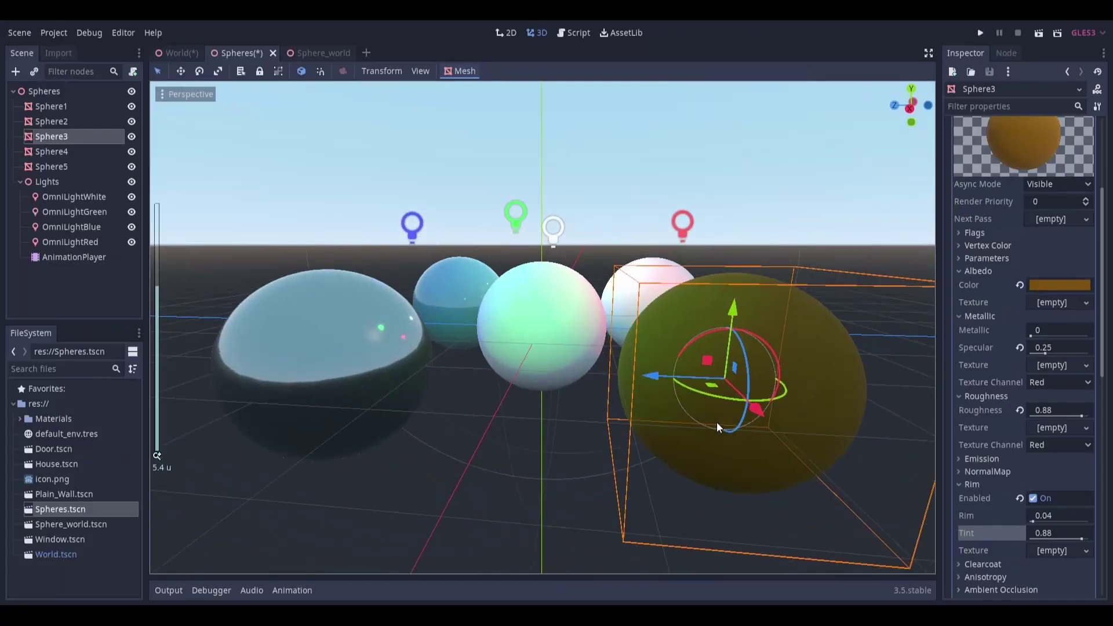
scroll(1046, 499, down, 1)
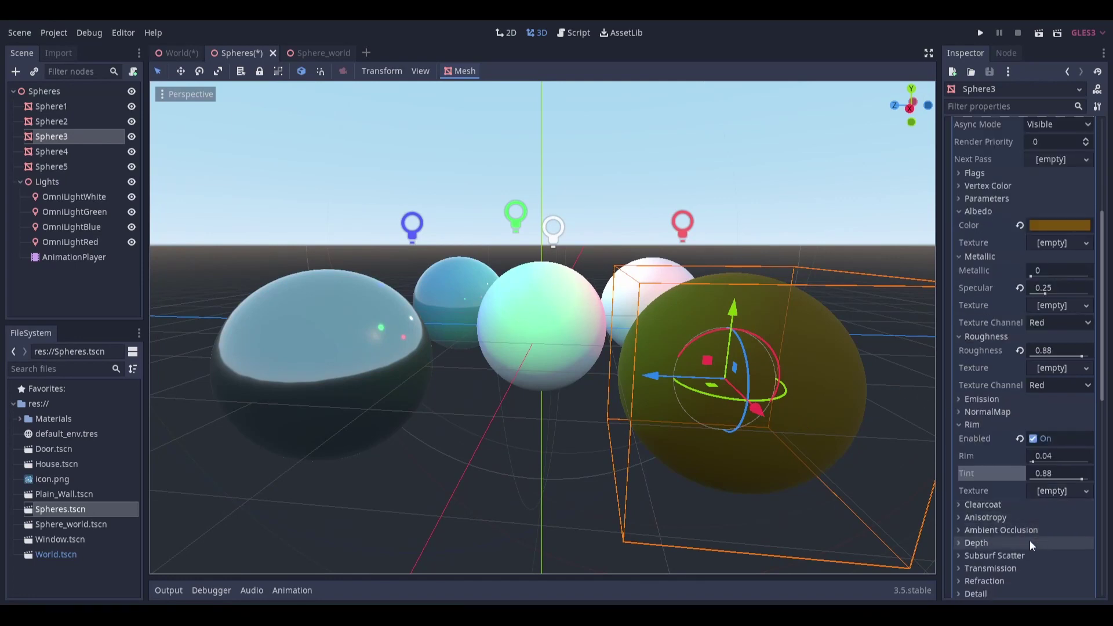
- Enable Subsurf Scatter on Sphere3's amber material, leaving strength at 0
click(960, 555)
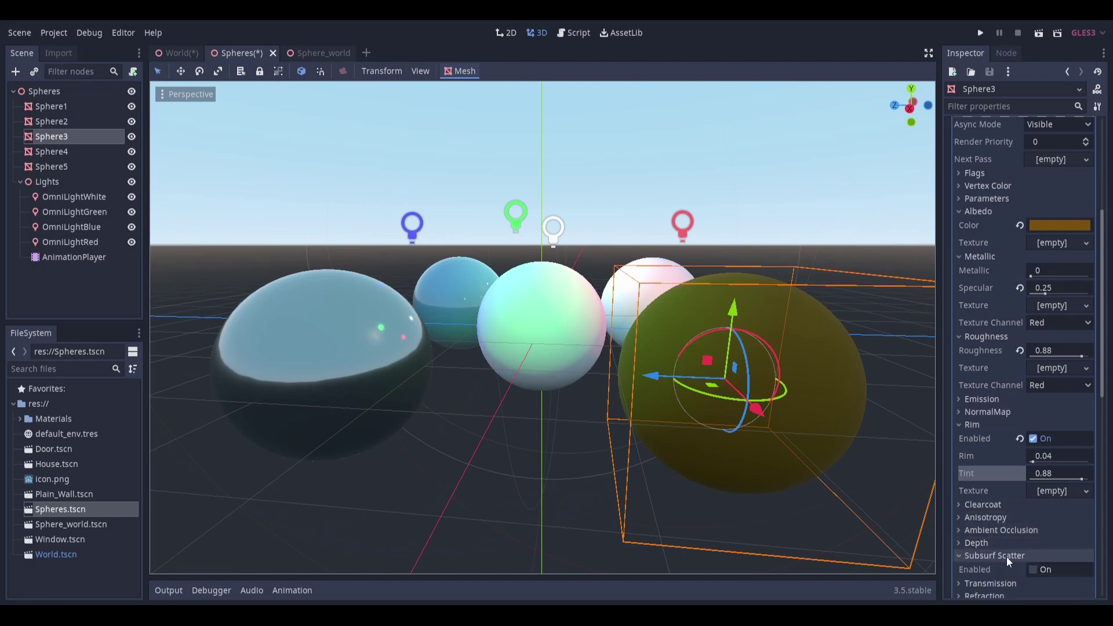
click(1034, 569)
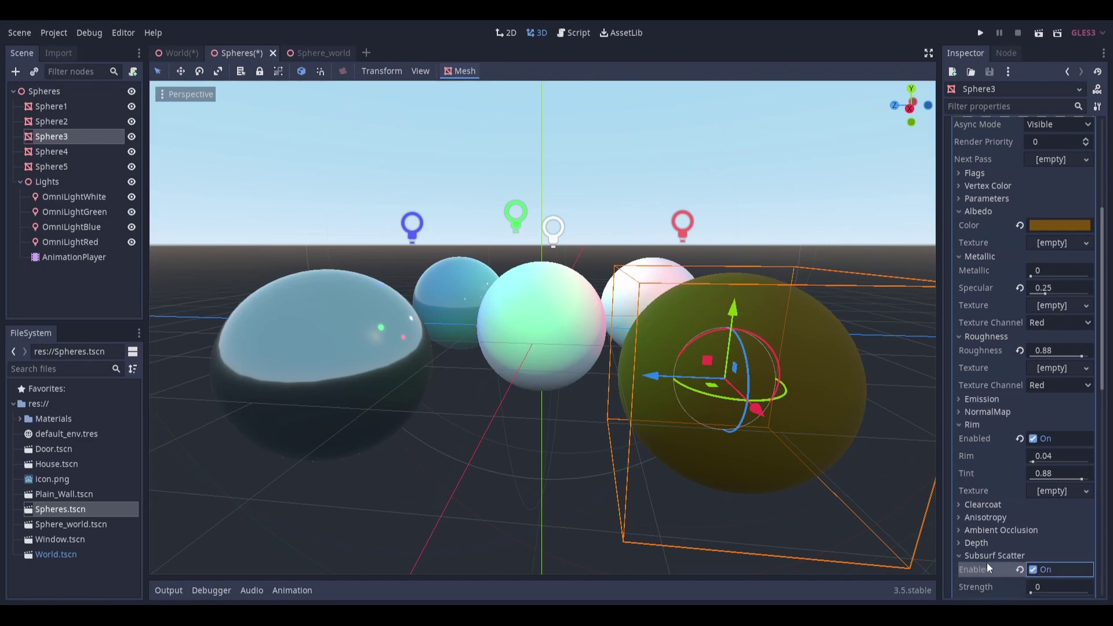
scroll(1028, 461, down, 3)
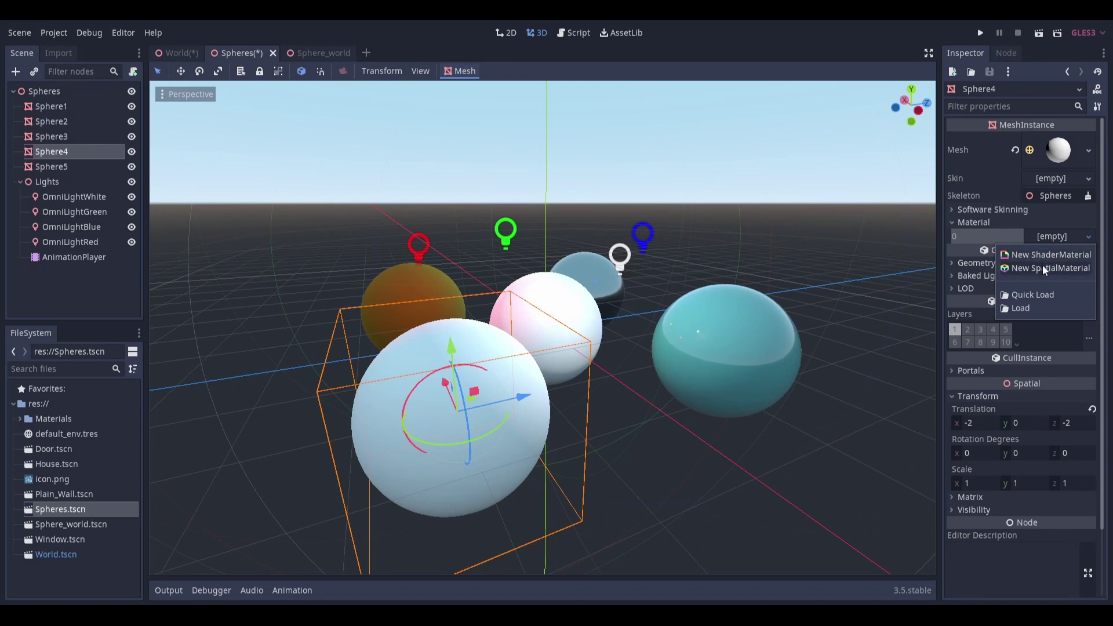
- Give Sphere4 a new SpatialMaterial with a translucent red albedo (ee3e3e, alpha 199)
click(1043, 268)
click(1054, 251)
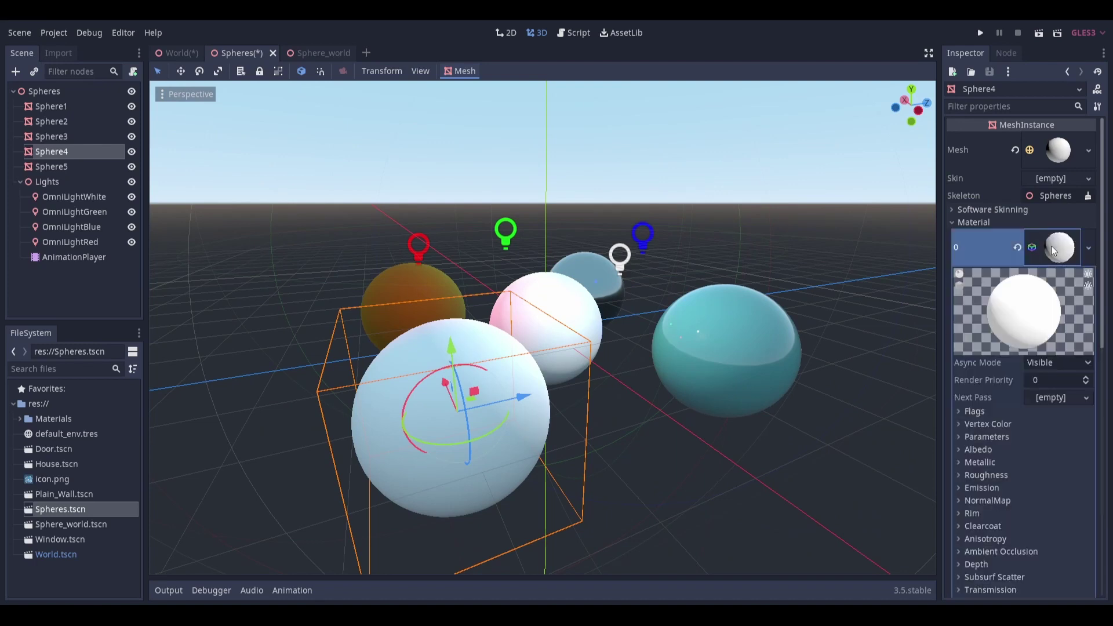
scroll(1021, 431, down, 5)
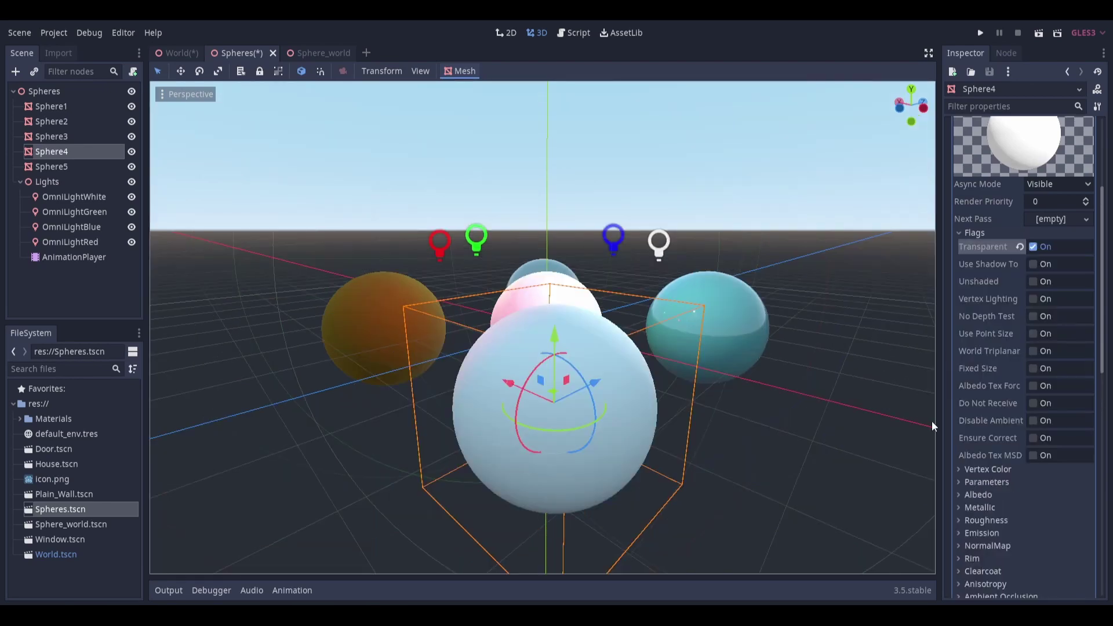
click(1000, 493)
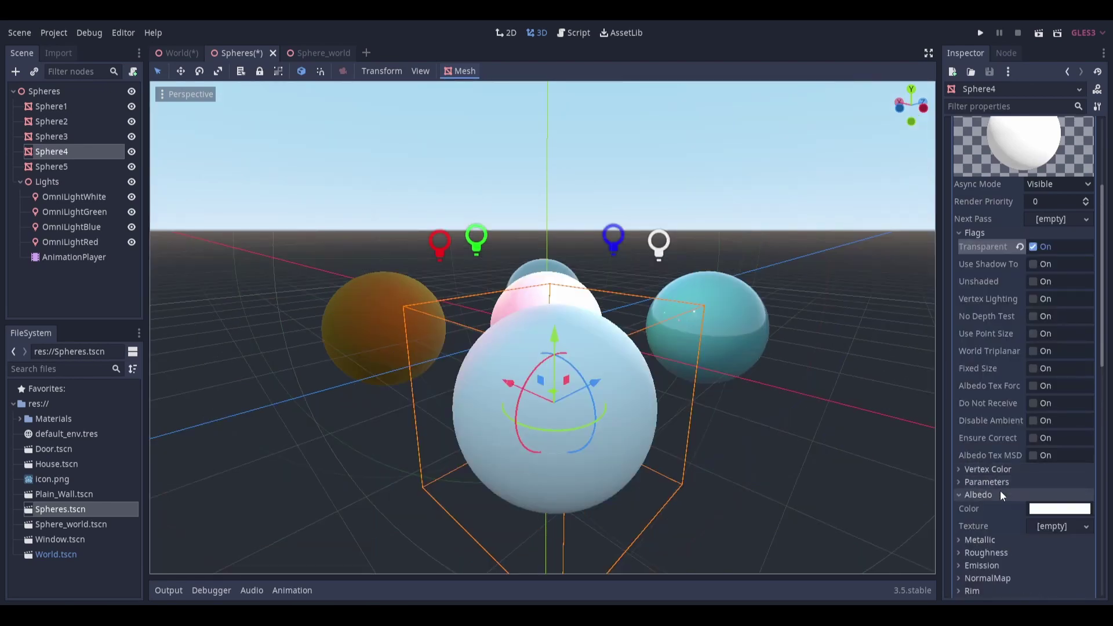
click(1059, 510)
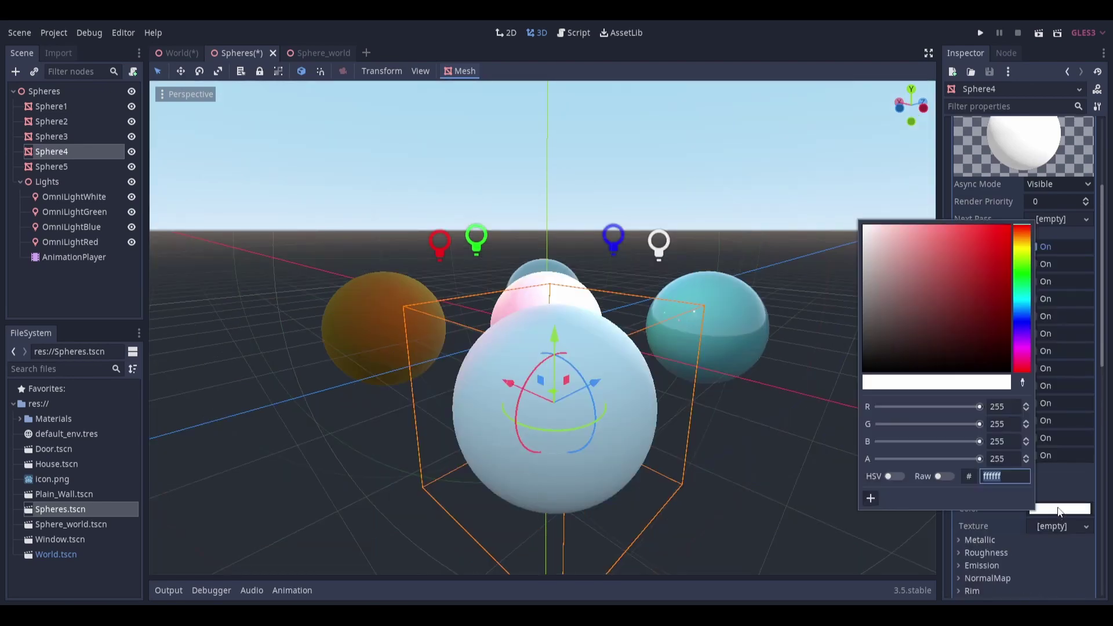
click(972, 234)
drag(969, 460, 958, 461)
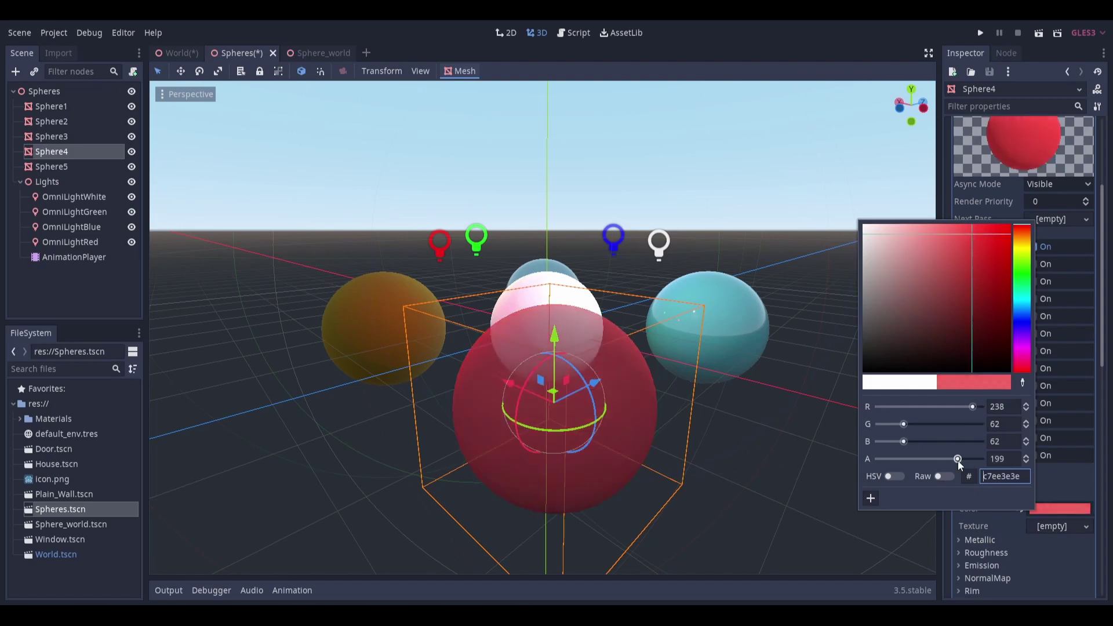
click(700, 437)
- Reselect Sphere4 and expand its material's Distance Fade settings
middle_drag(697, 430, 744, 421)
click(745, 427)
click(992, 500)
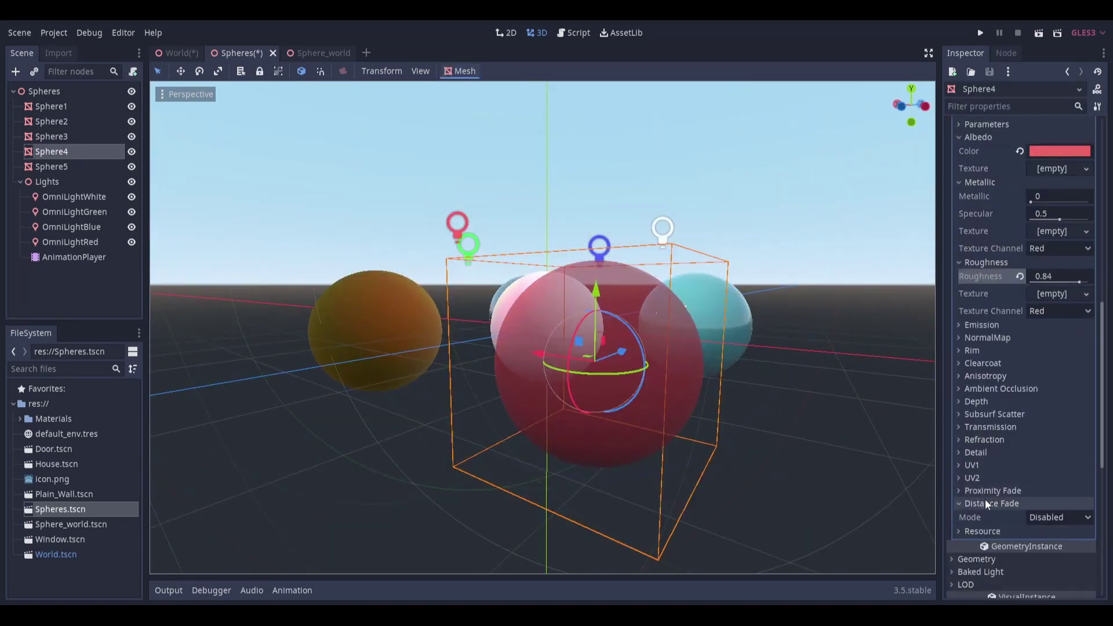
scroll(739, 406, down, 2)
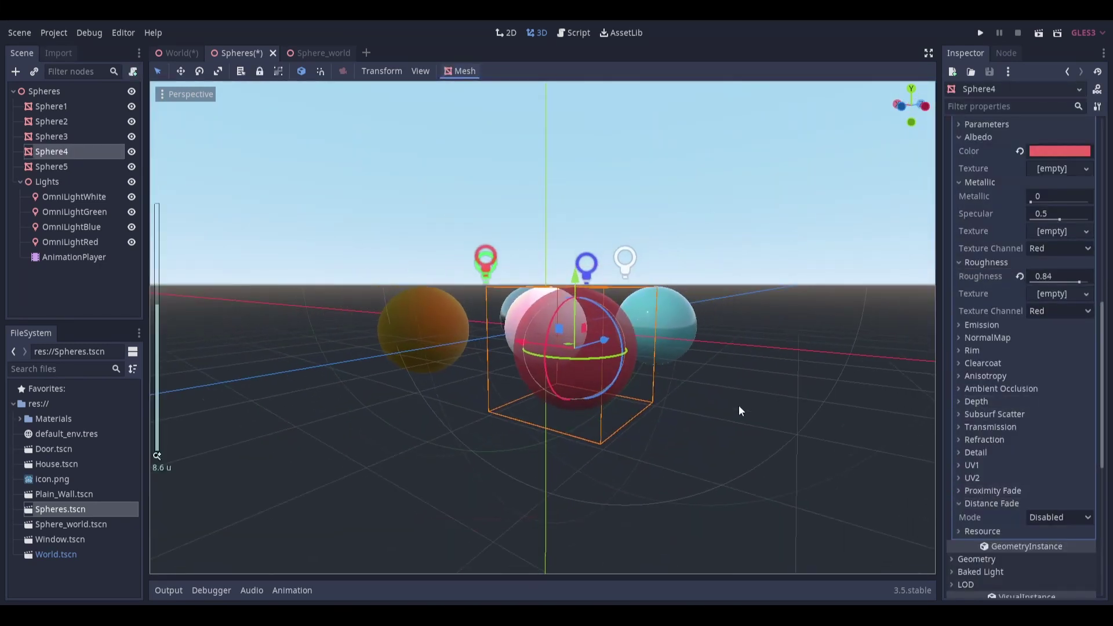
scroll(738, 406, up, 4)
scroll(739, 405, down, 1)
- Enable refraction on the red sphere's material and drag its roughness down toward 0.09
click(969, 441)
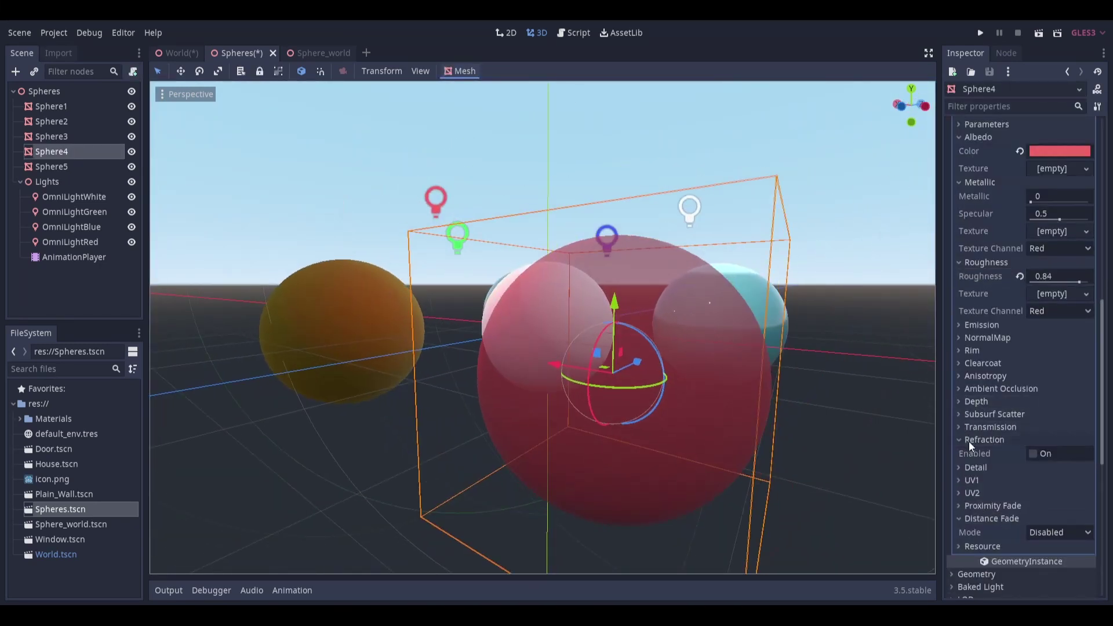
click(1037, 453)
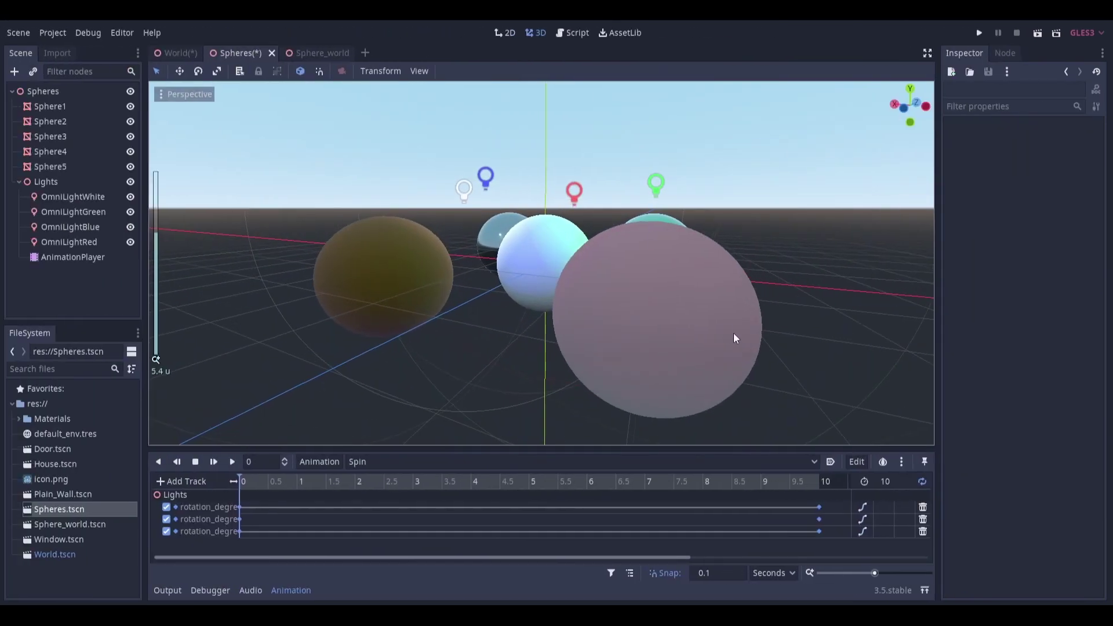
click(704, 333)
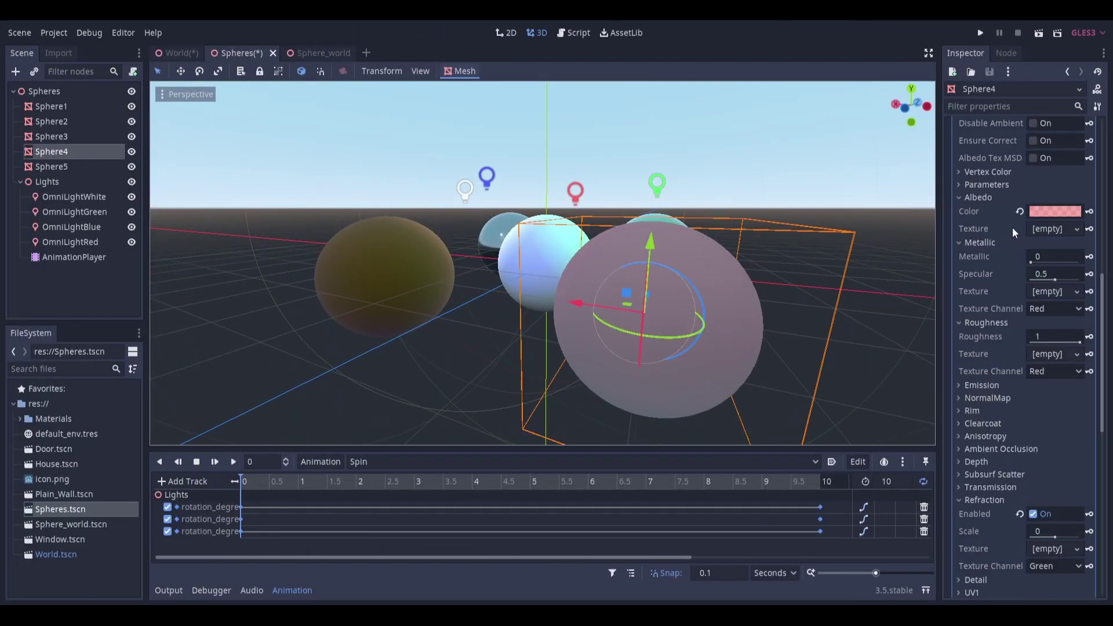
mouse_move(1060, 337)
mouse_down()
mouse_move(1039, 342)
mouse_move(1063, 341)
mouse_up()
middle_drag(830, 302, 771, 307)
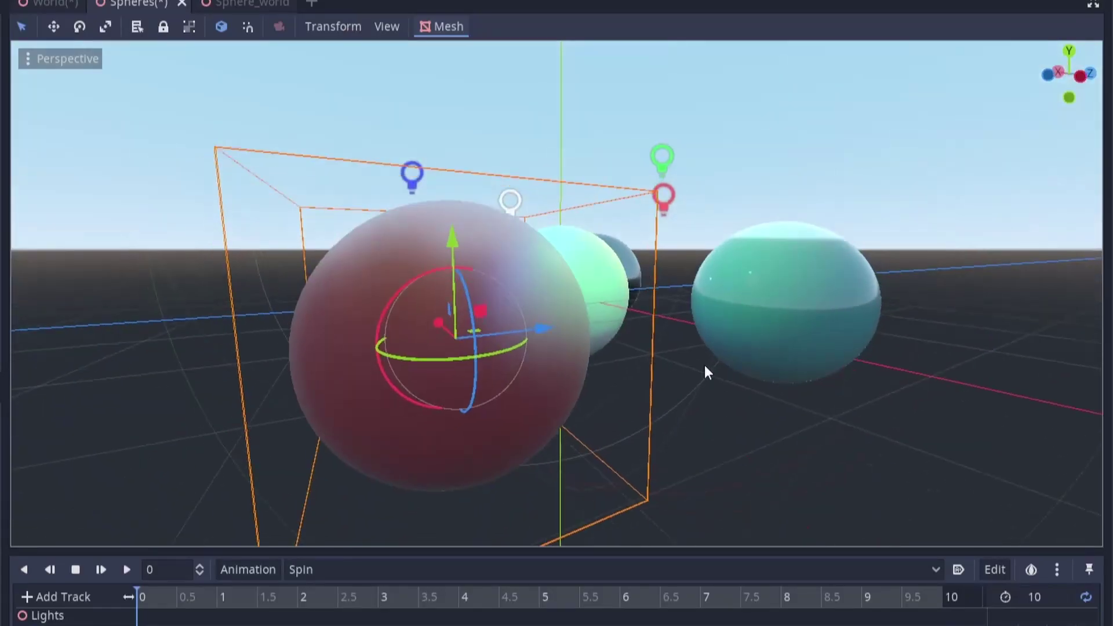
middle_drag(876, 349, 596, 361)
- Inspect the finished red sphere from a new angle, then save Spheres.tscn with Ctrl+S
scroll(596, 361, down, 4)
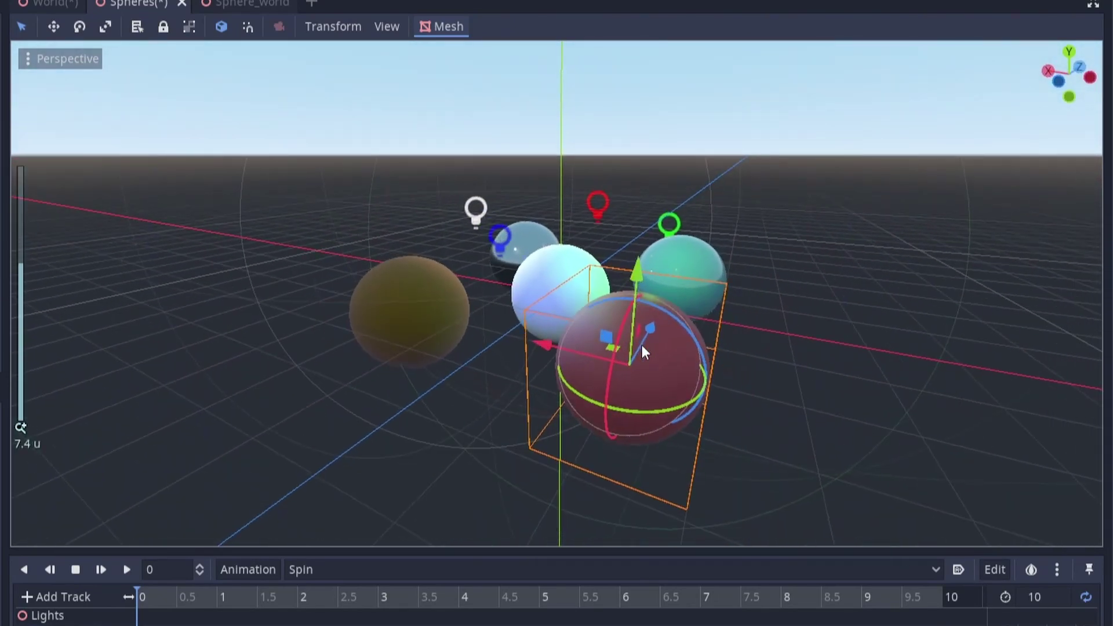
click(827, 471)
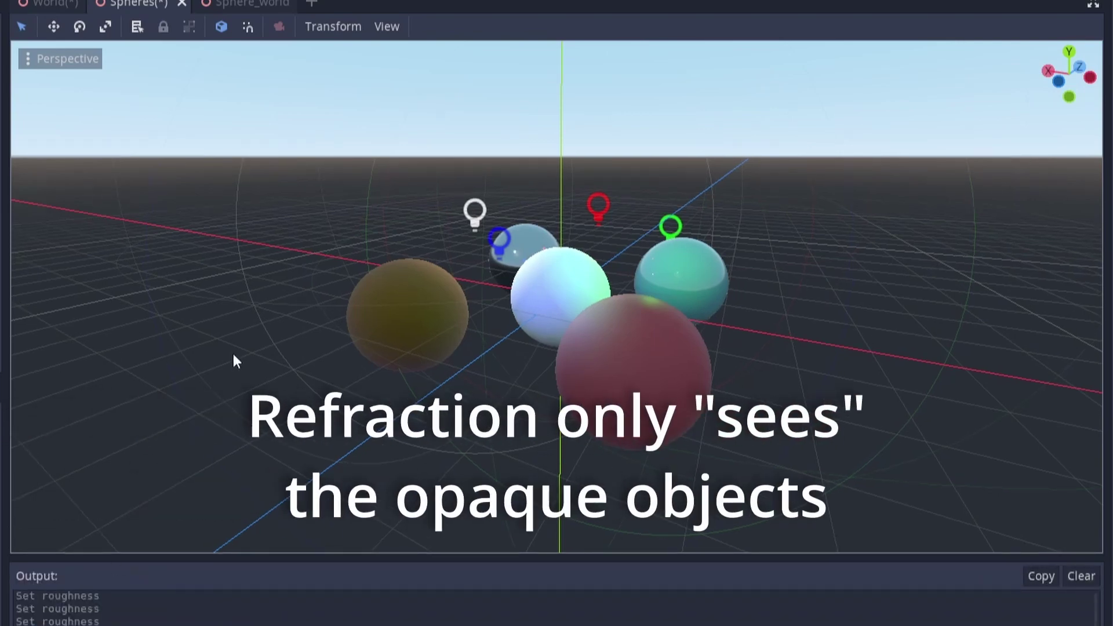
middle_drag(376, 328, 395, 297)
click(603, 379)
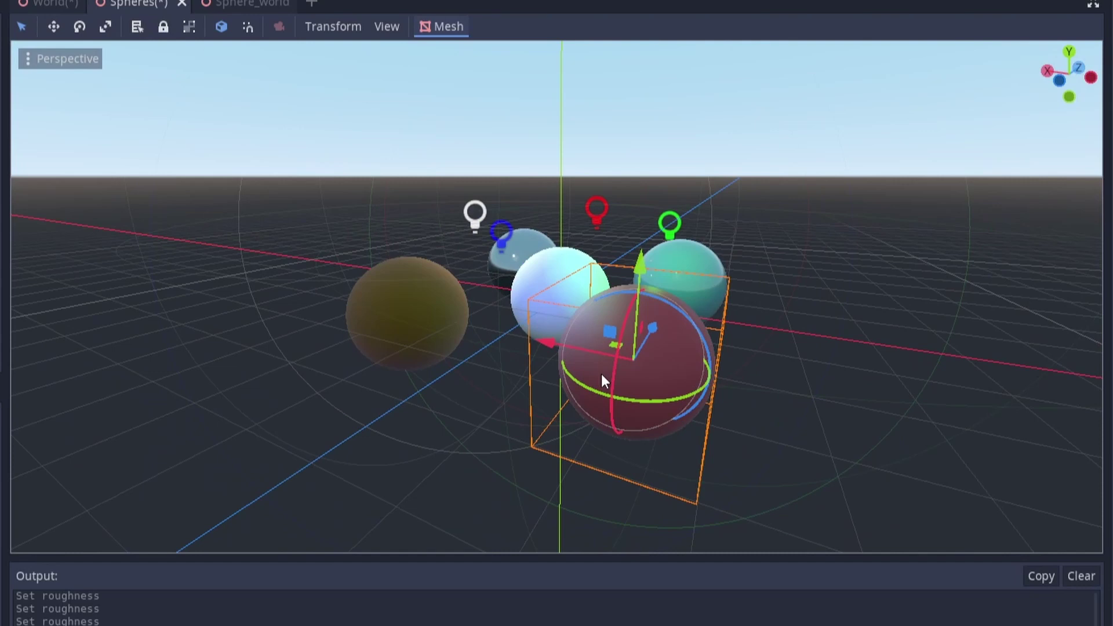
click(357, 167)
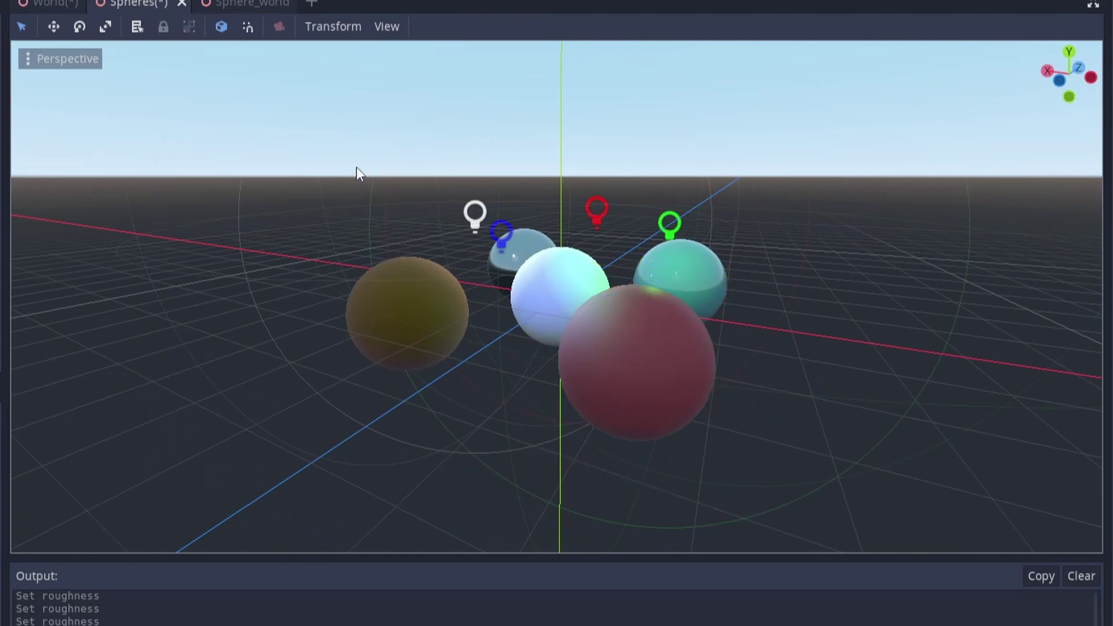
key(ctrl+s)
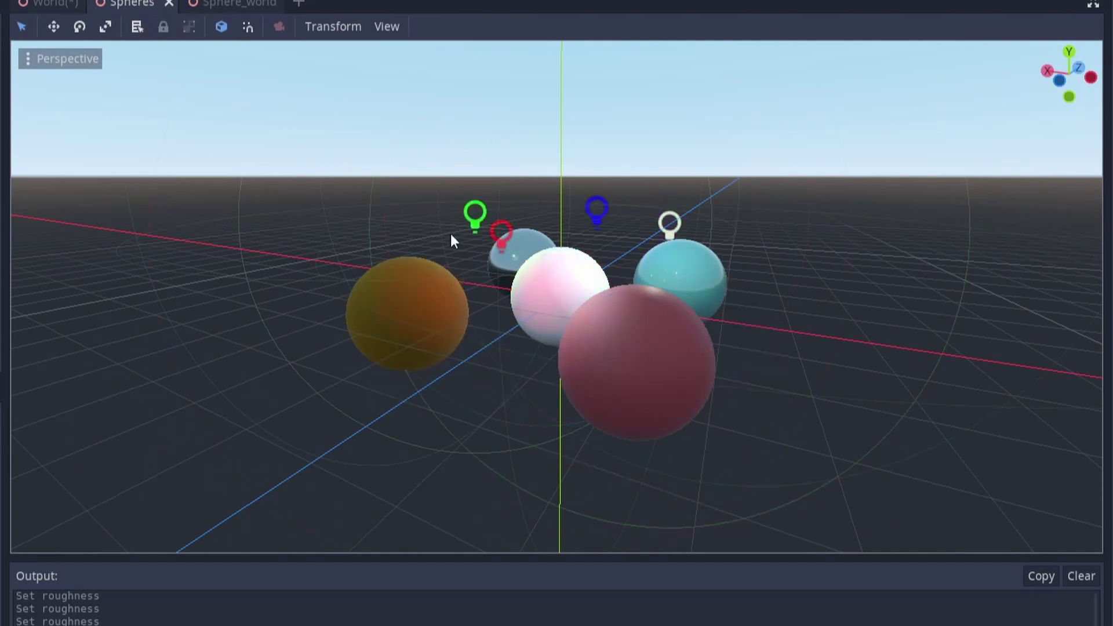
scroll(649, 340, down, 1)
scroll(621, 377, up, 3)
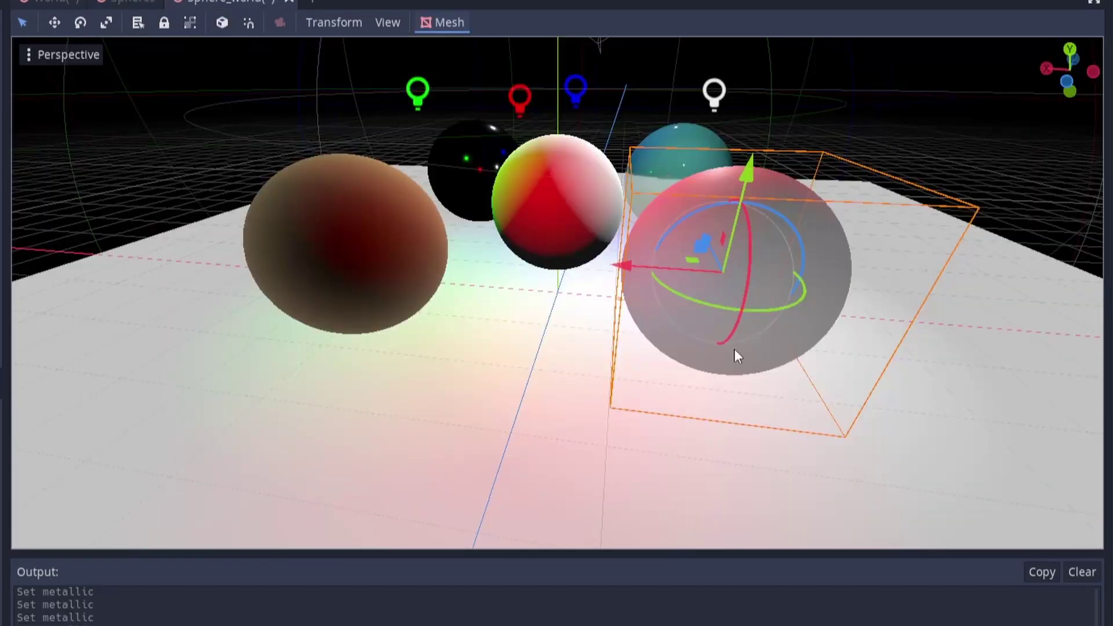
- Orbit around Sphere_world and open the WorldEnvironment's Background Mode dropdown
scroll(754, 342, down, 2)
click(356, 191)
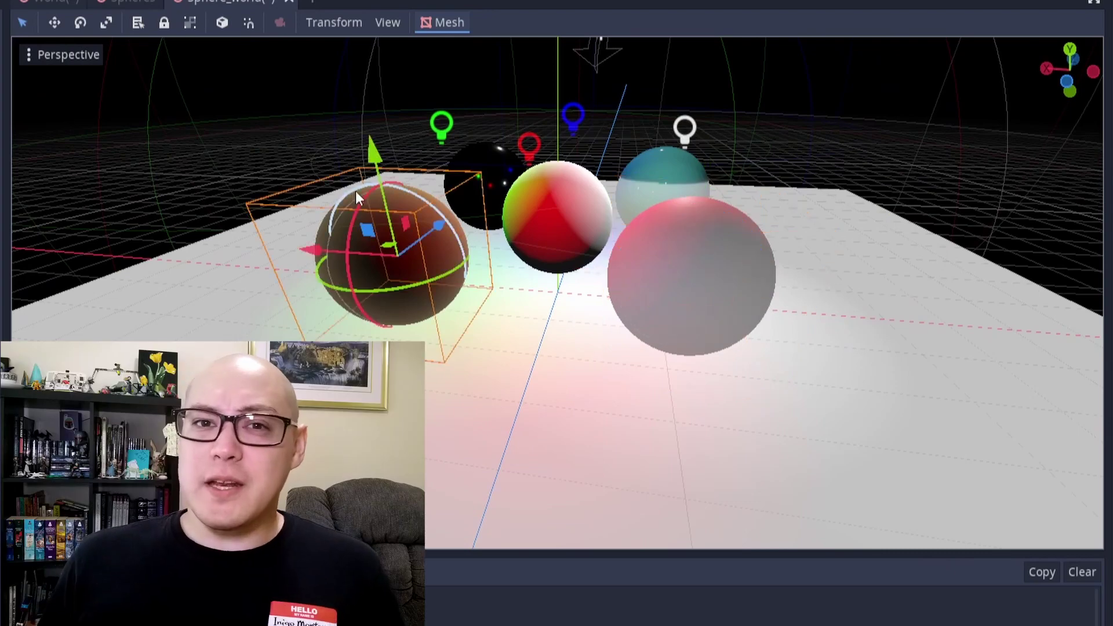
click(273, 116)
middle_drag(275, 116, 951, 208)
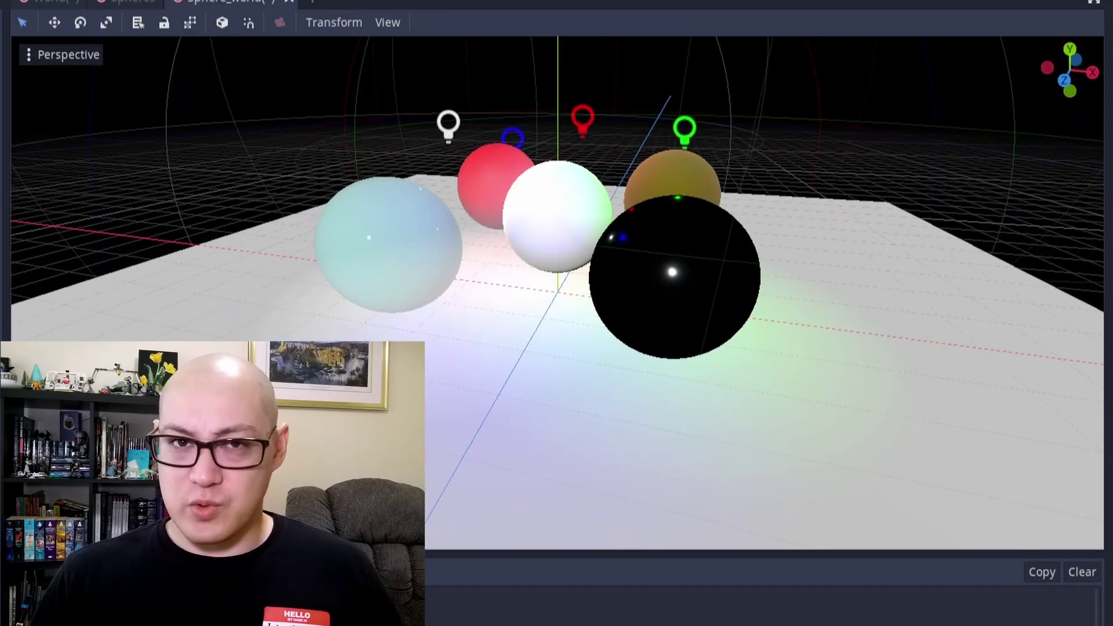
click(1049, 169)
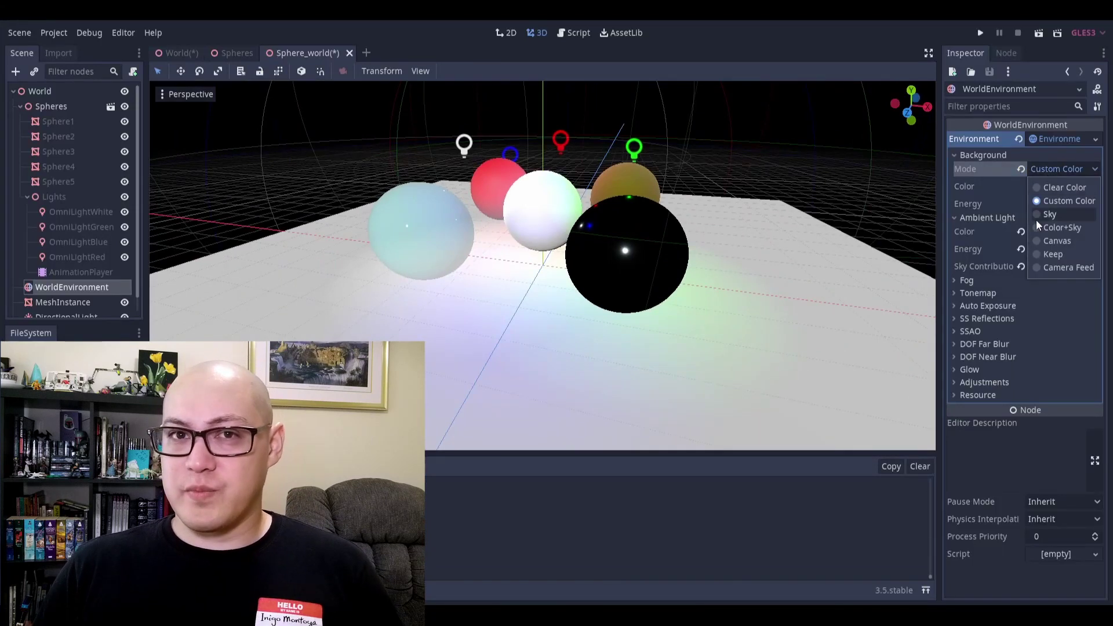
- Switch the background mode to Sky and assign a new ProceduralSky
click(1038, 219)
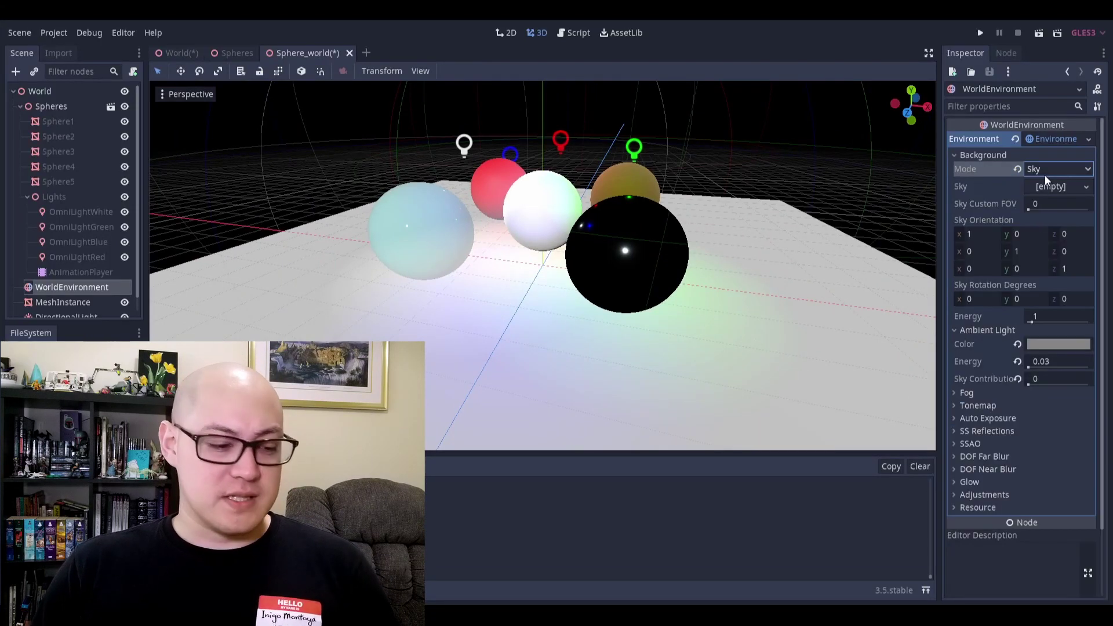
click(1046, 186)
click(1026, 217)
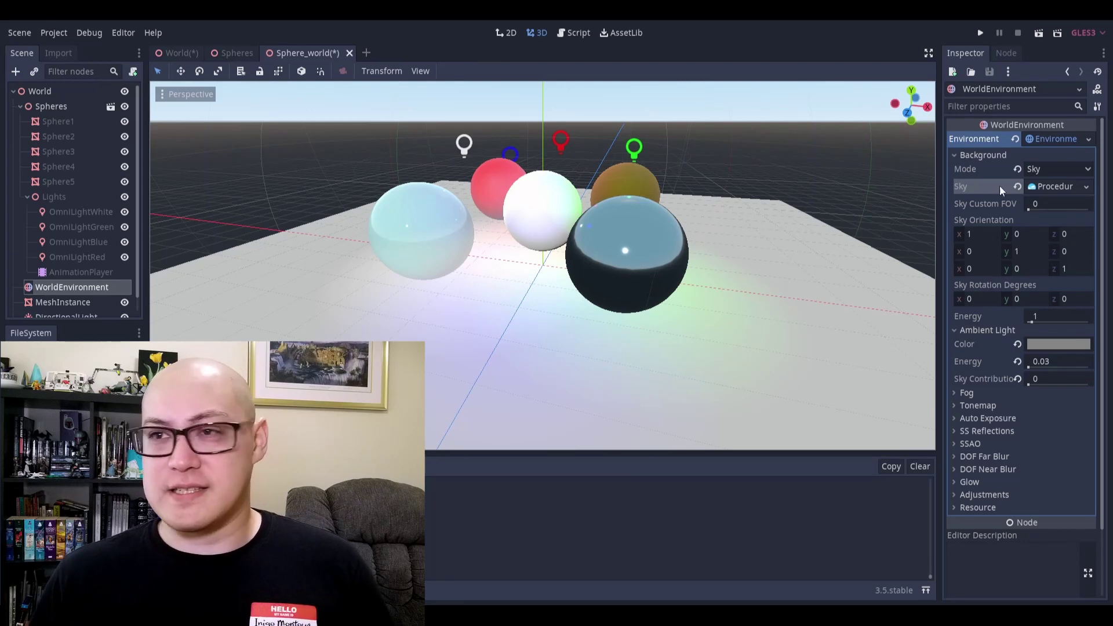
- Set the procedural sky's top colour to bright blue 14abff
click(1050, 186)
click(1004, 219)
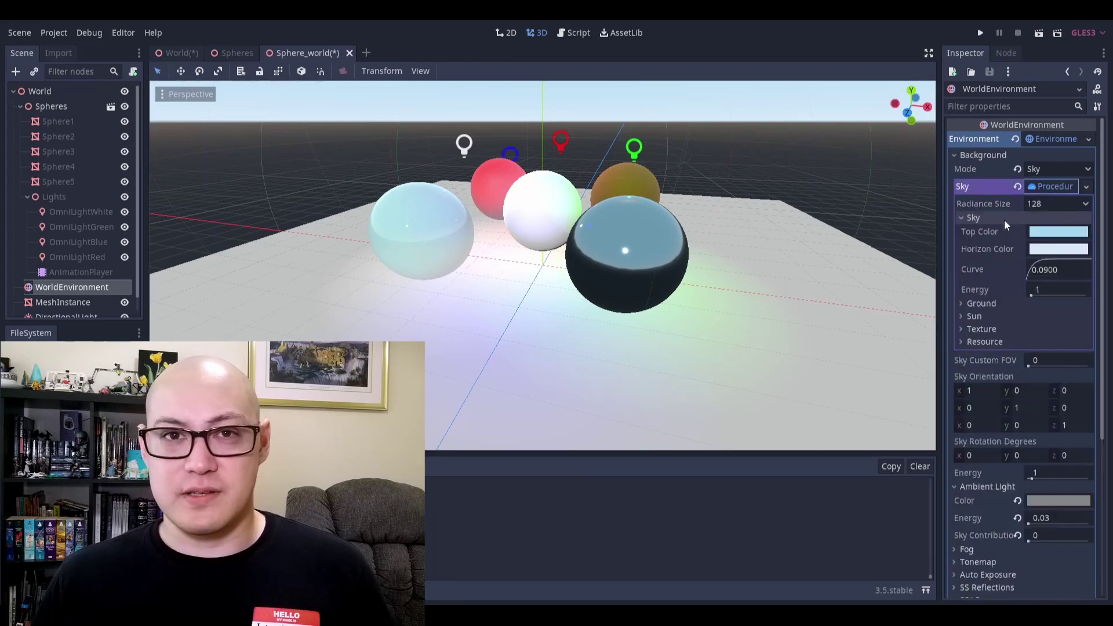
click(1044, 232)
drag(993, 53, 999, 20)
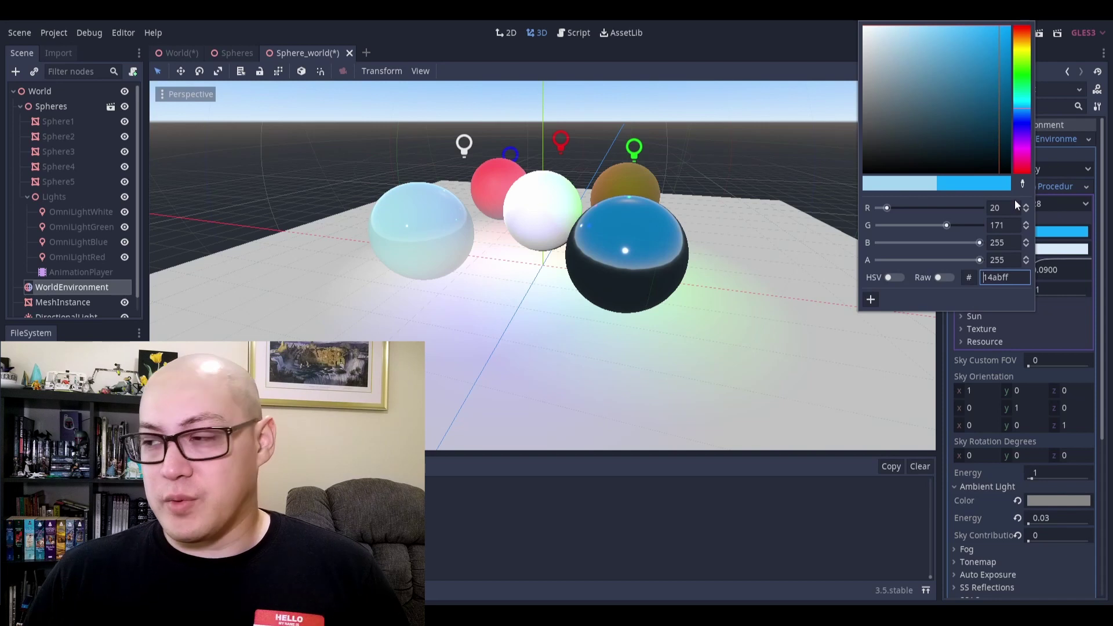
click(1061, 322)
click(1012, 219)
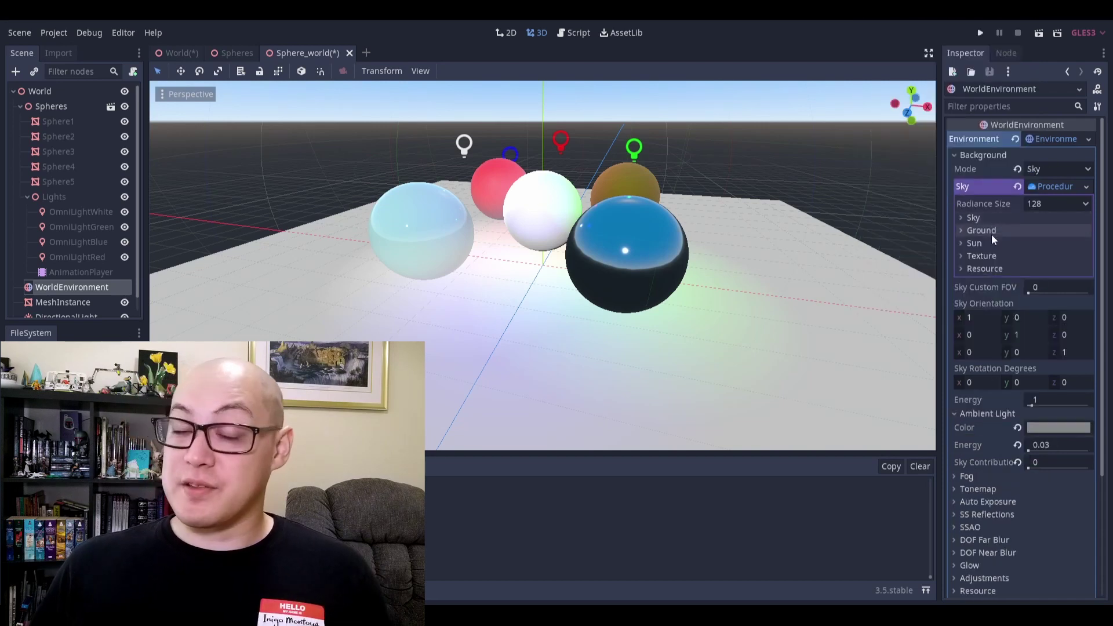
- Darken the sky's ground bottom colour to brownish 3a342f
click(993, 234)
click(1049, 246)
click(891, 153)
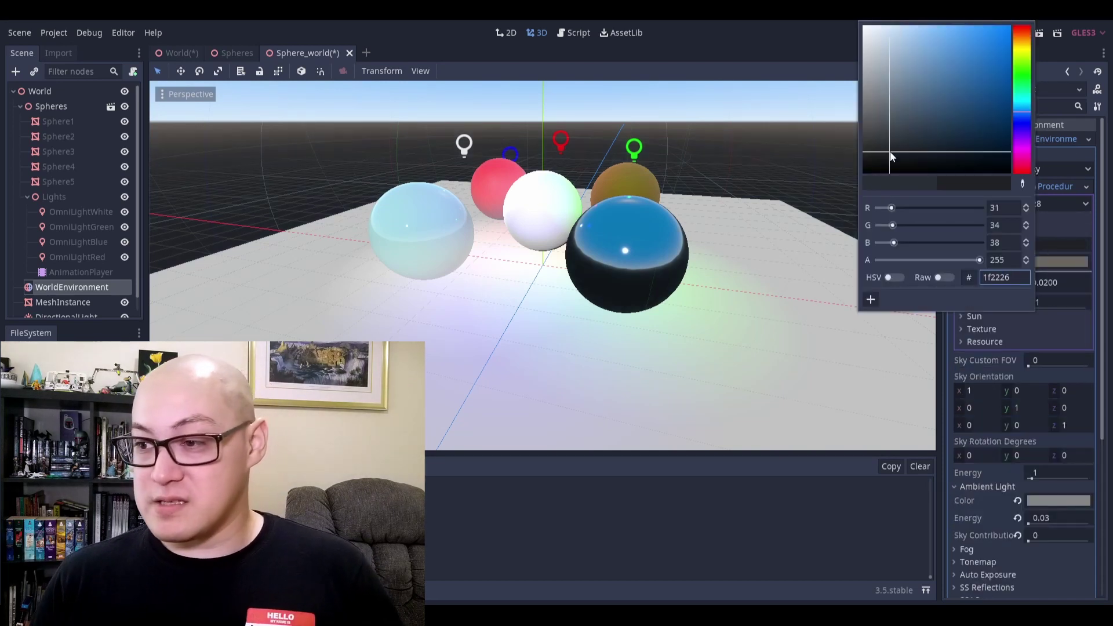
click(1059, 261)
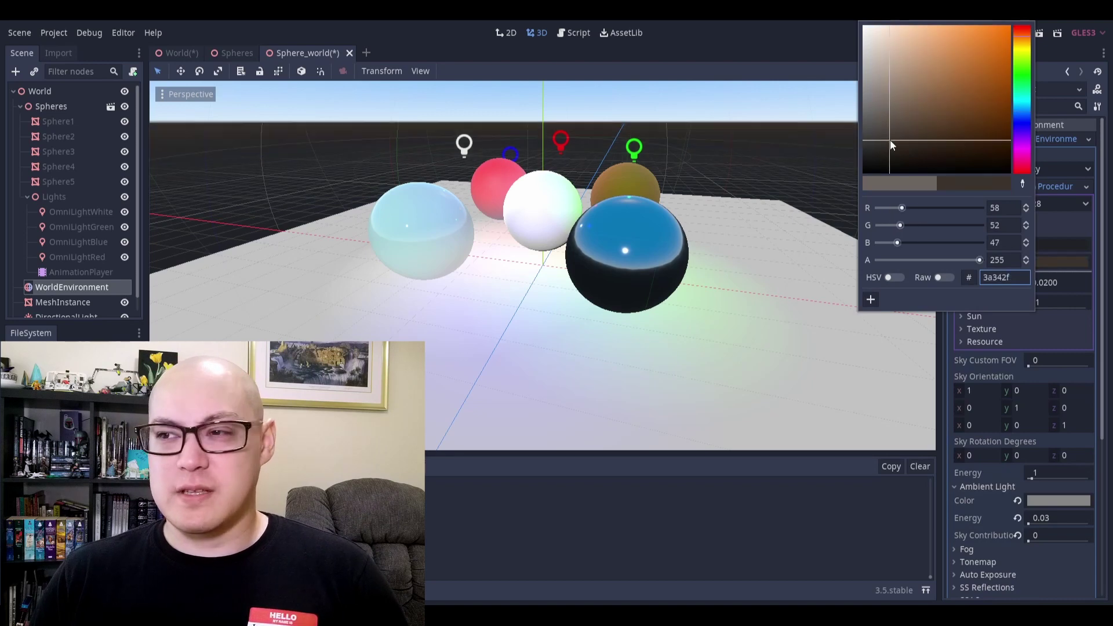